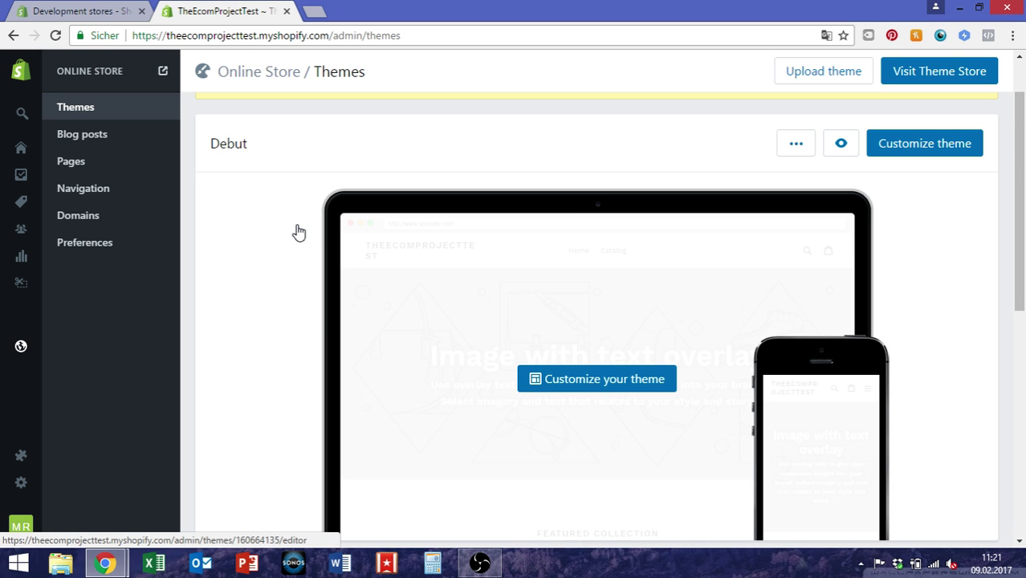
Step: Point out Debut as the store's current theme on the themes page
scroll(297, 232, down, 2)
scroll(297, 232, down, 2)
scroll(297, 232, down, 1)
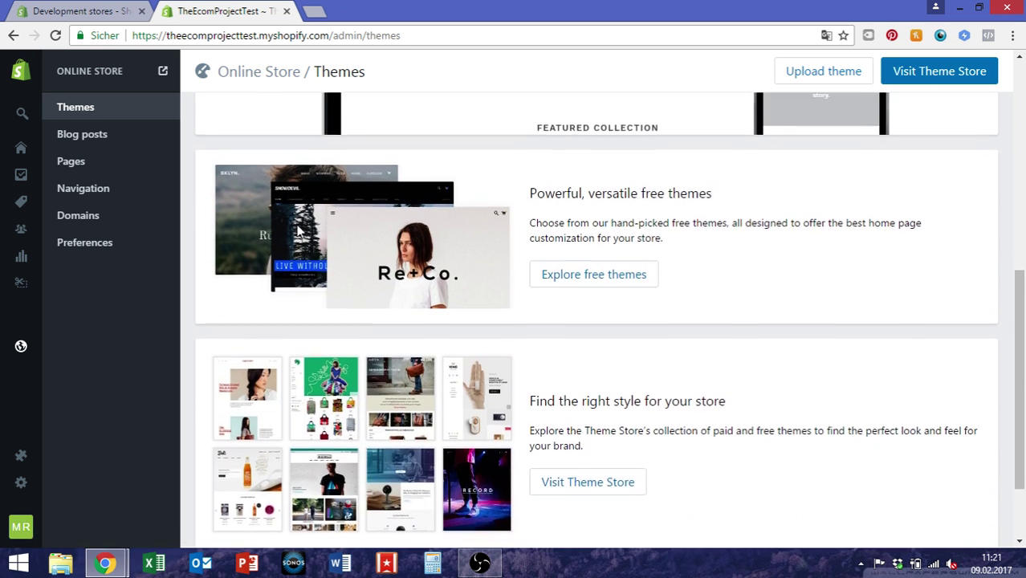
scroll(298, 232, up, 2)
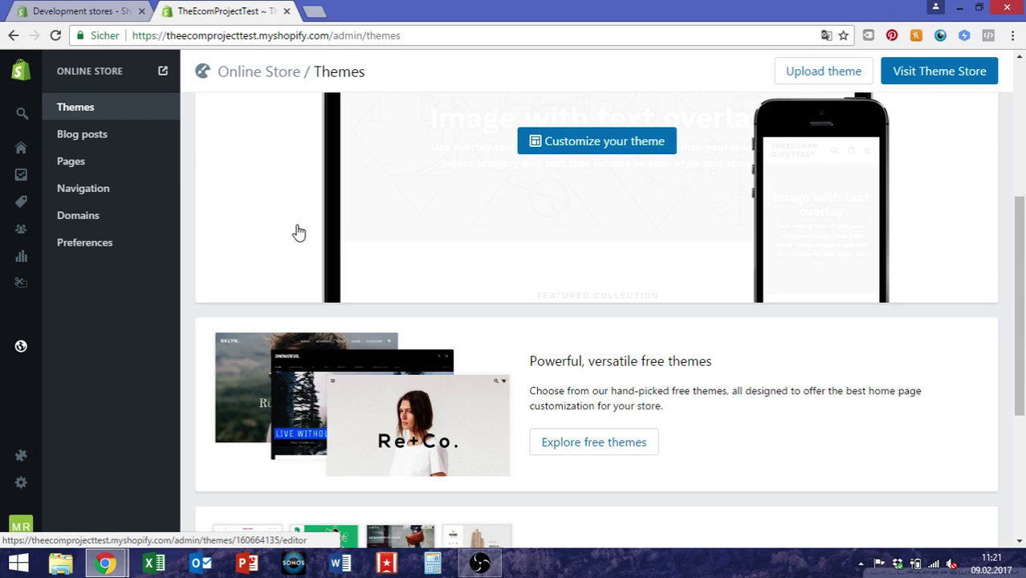
scroll(297, 232, down, 3)
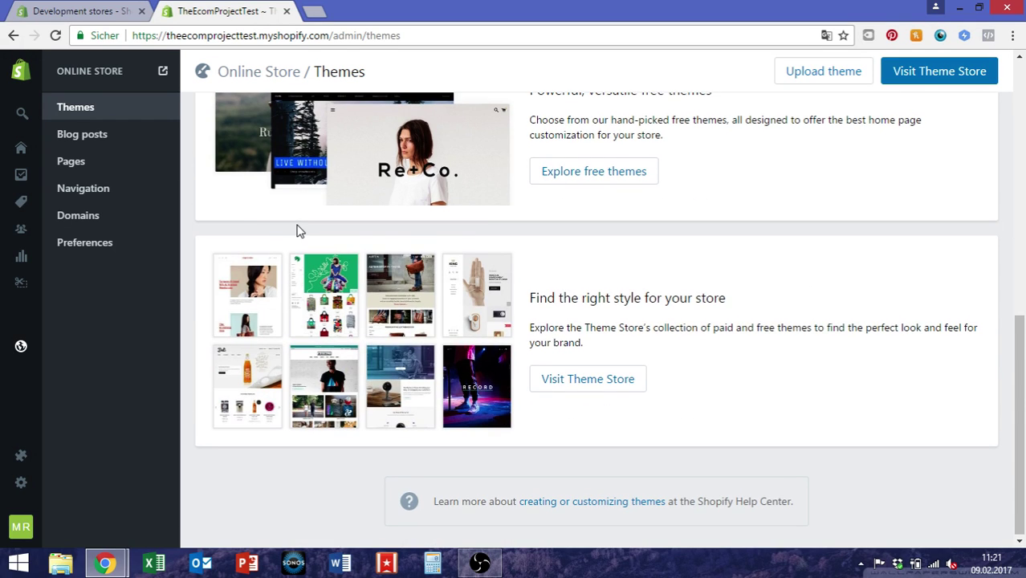
scroll(297, 232, up, 1)
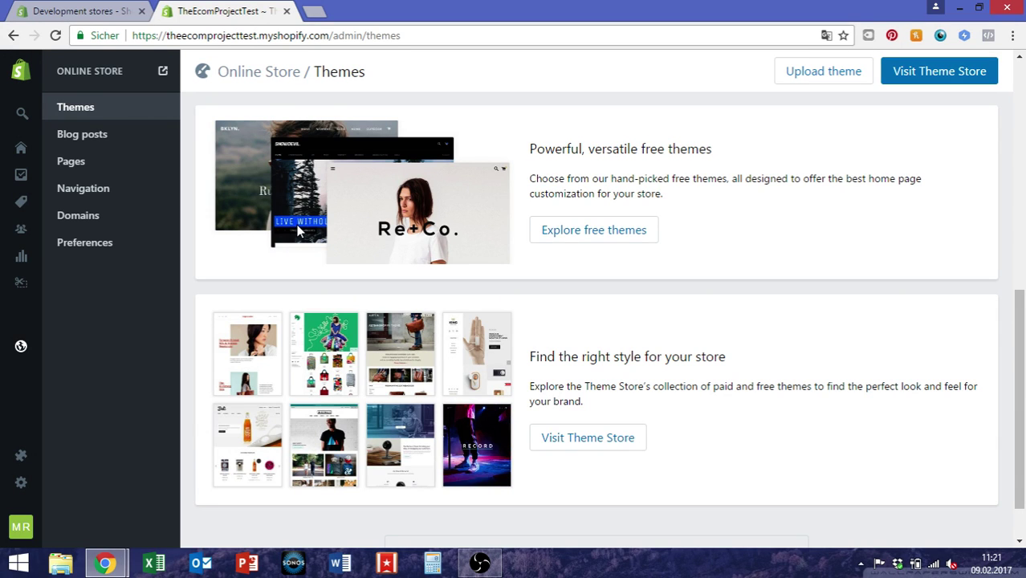
scroll(297, 232, up, 3)
scroll(297, 231, up, 1)
scroll(297, 231, up, 1)
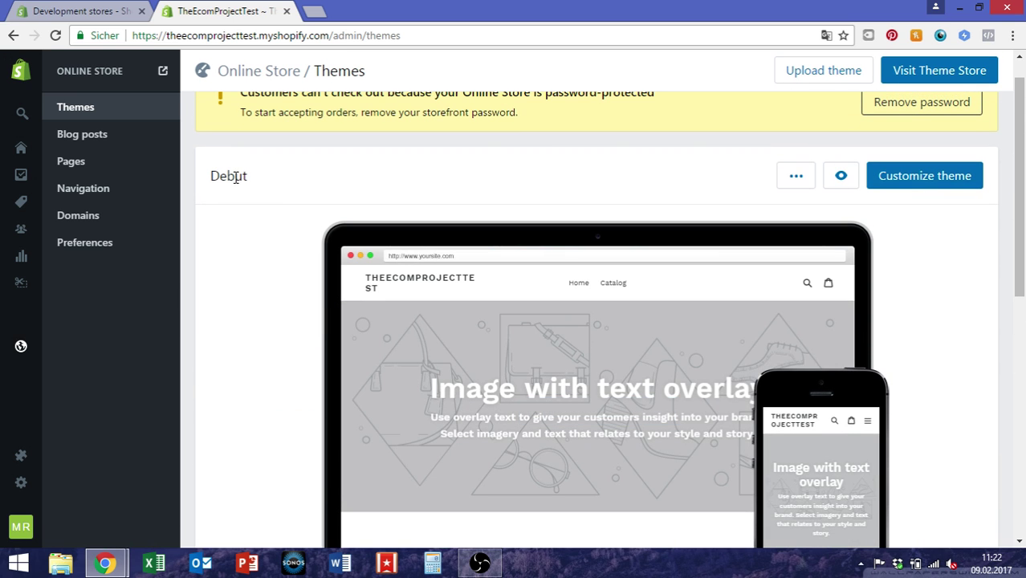
double_click(235, 177)
click(251, 183)
double_click(233, 176)
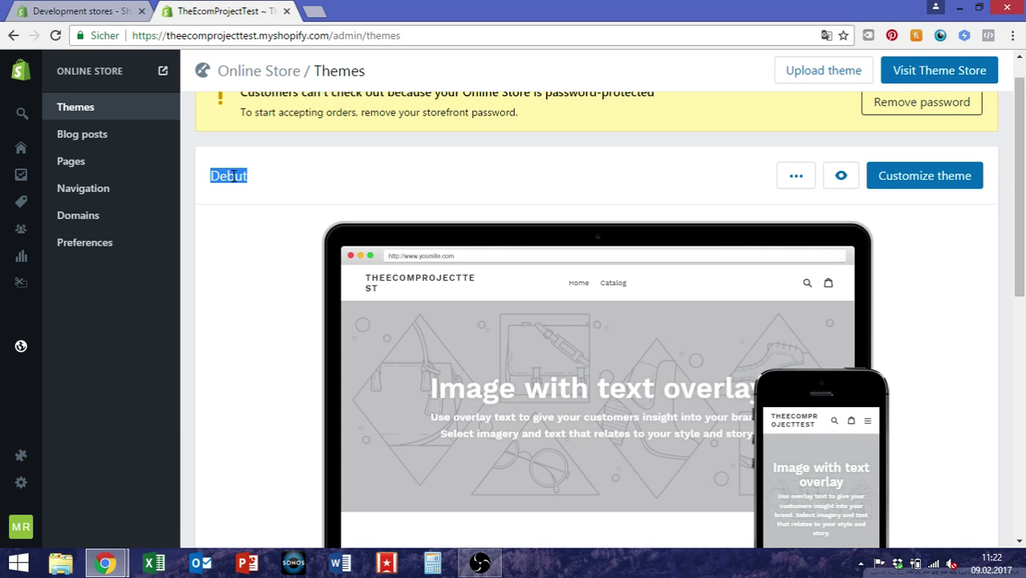
click(296, 179)
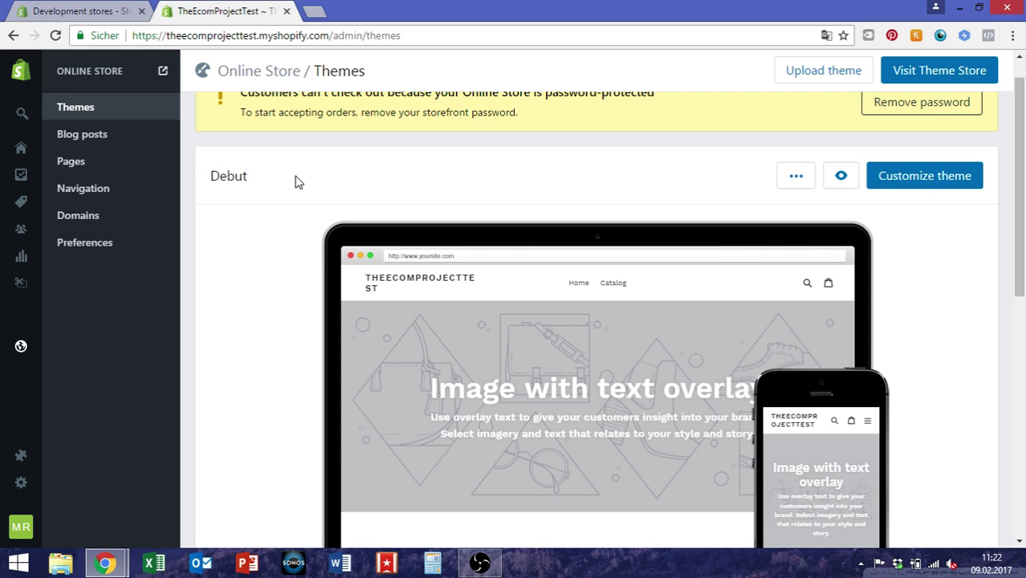
scroll(295, 180, up, 1)
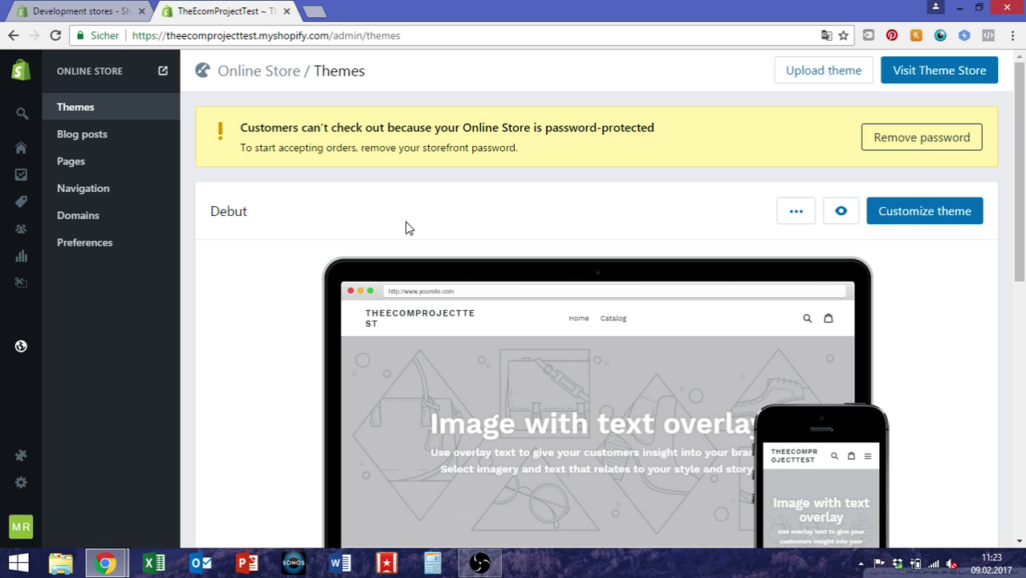
scroll(405, 228, down, 2)
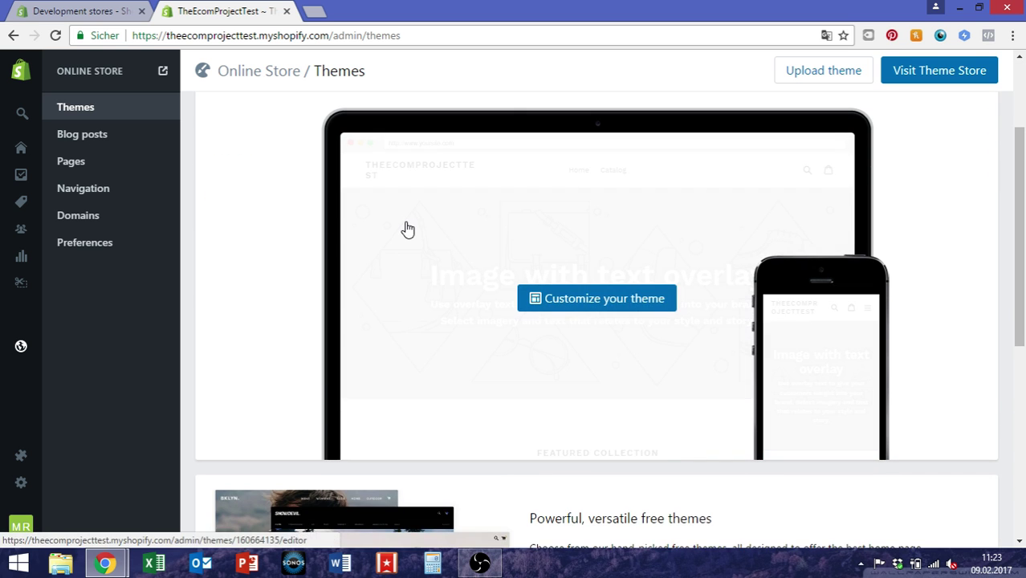
scroll(407, 229, up, 2)
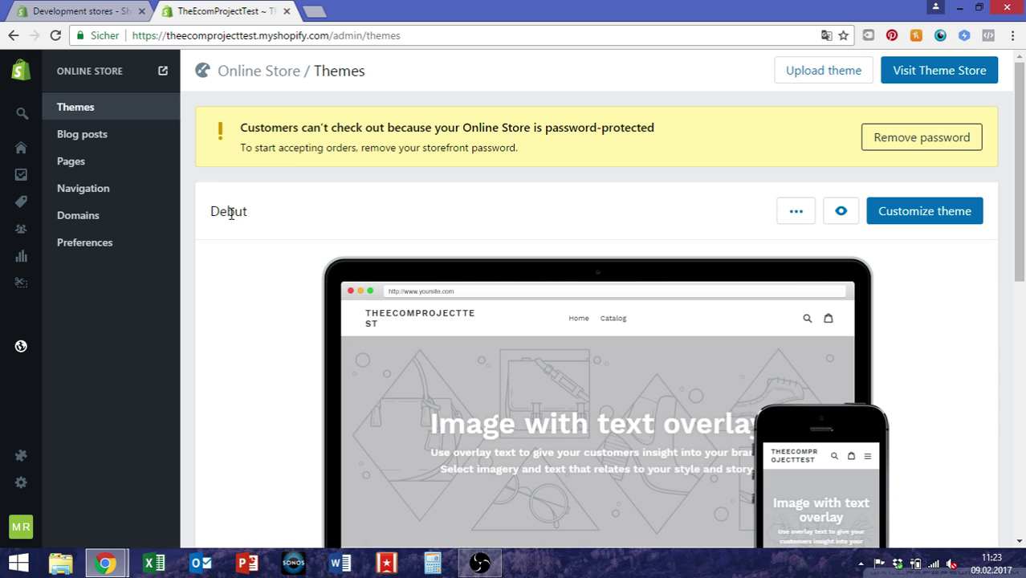
drag(227, 211, 250, 219)
Step: Open the Shopify Theme Store, filter it to free themes, and browse the grid
click(507, 237)
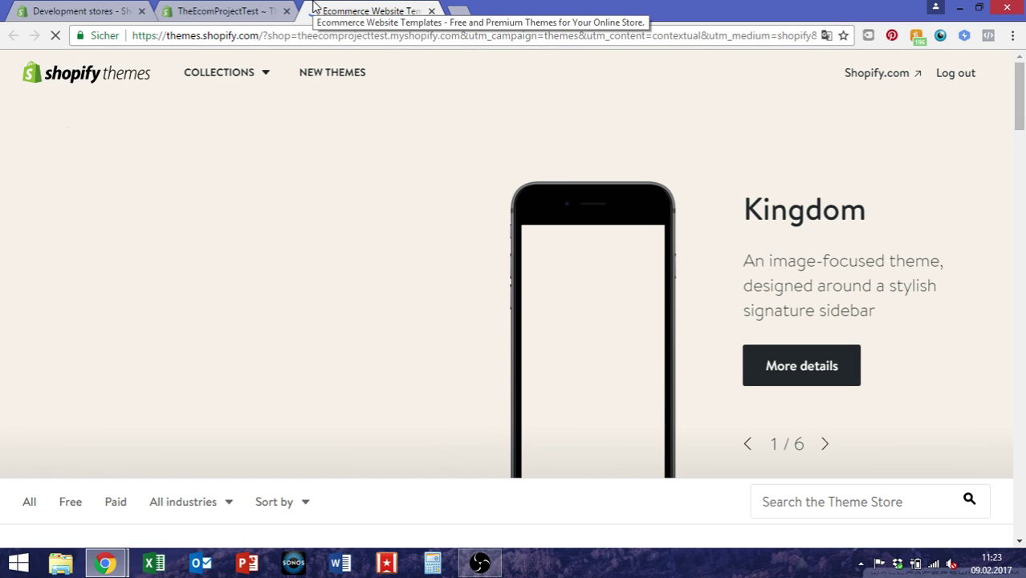
scroll(542, 259, down, 2)
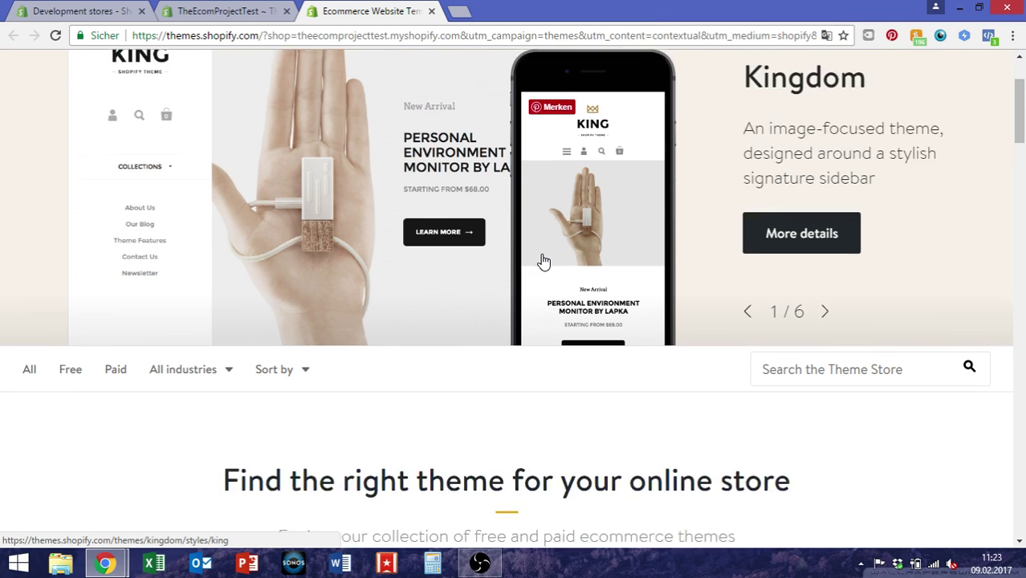
scroll(543, 255, down, 3)
click(76, 131)
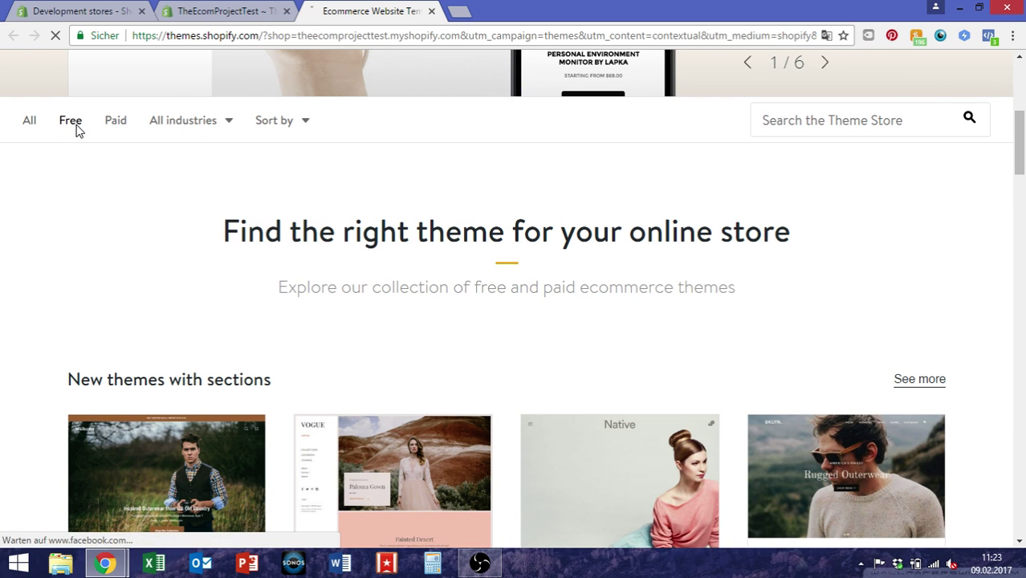
scroll(401, 253, down, 1)
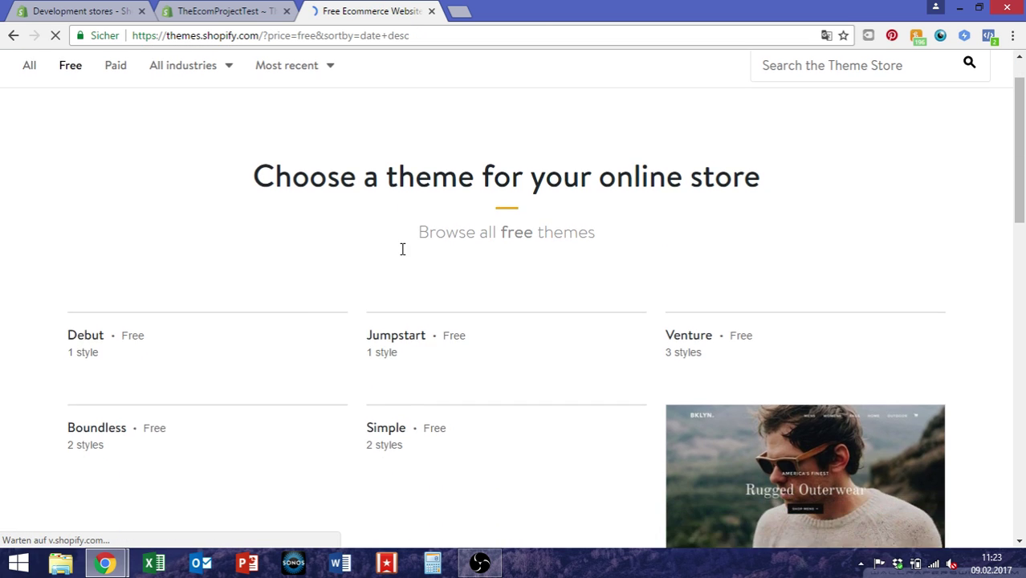
scroll(401, 253, down, 1)
scroll(404, 255, down, 1)
scroll(403, 256, down, 3)
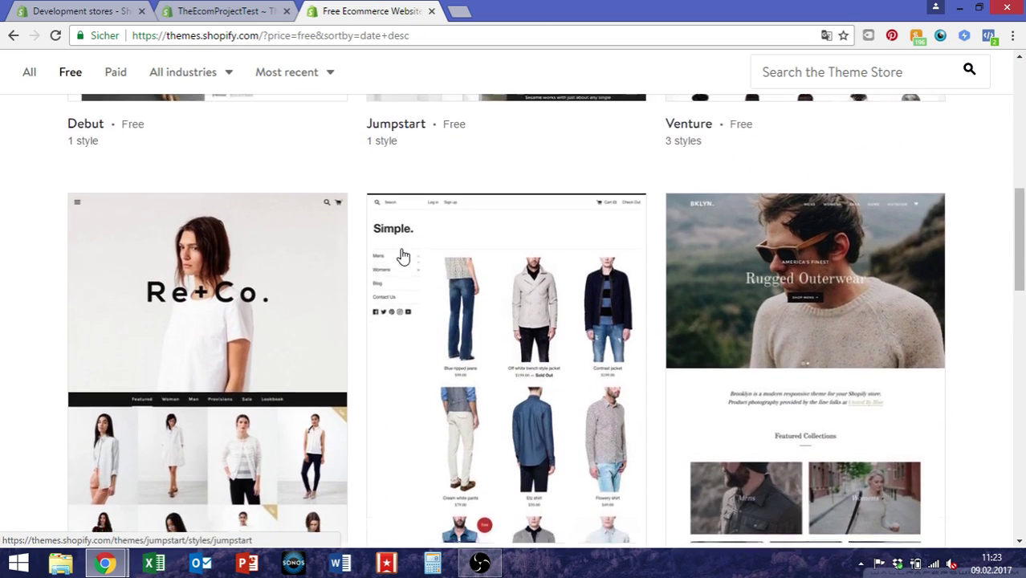
scroll(403, 255, down, 2)
scroll(403, 256, down, 2)
scroll(403, 255, down, 2)
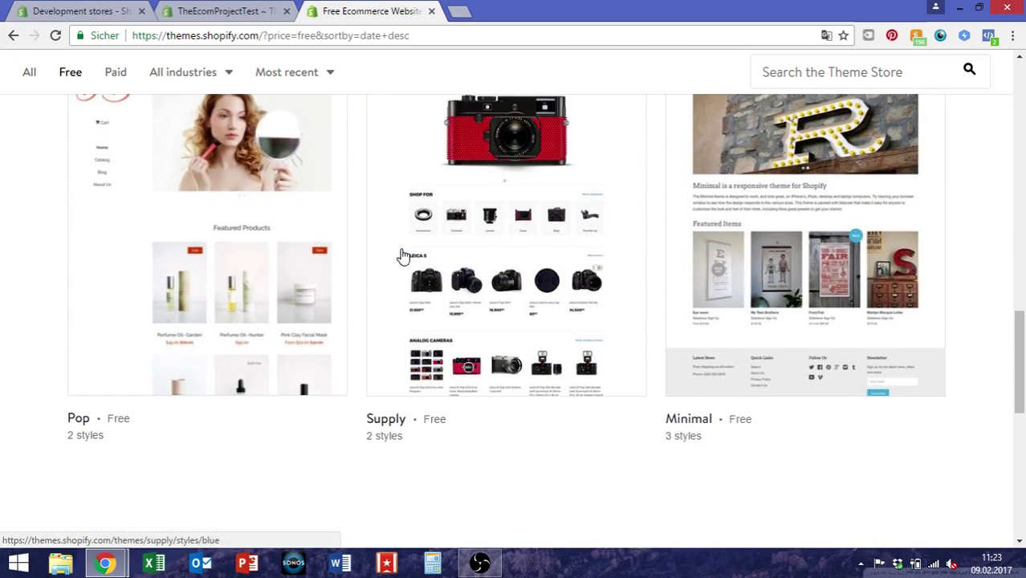
scroll(404, 255, down, 3)
scroll(404, 256, up, 5)
scroll(403, 256, up, 4)
scroll(403, 256, up, 2)
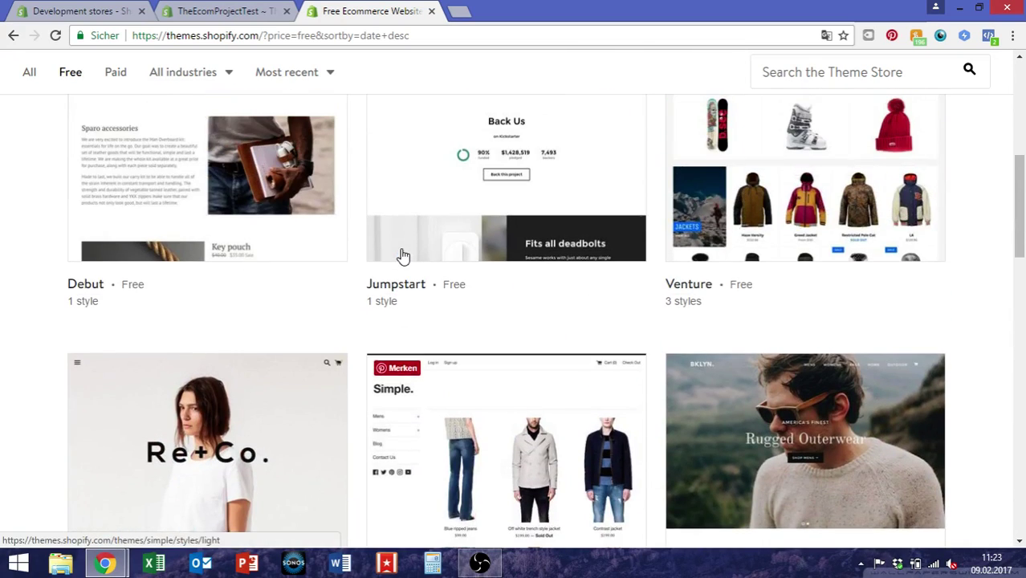
scroll(371, 270, up, 3)
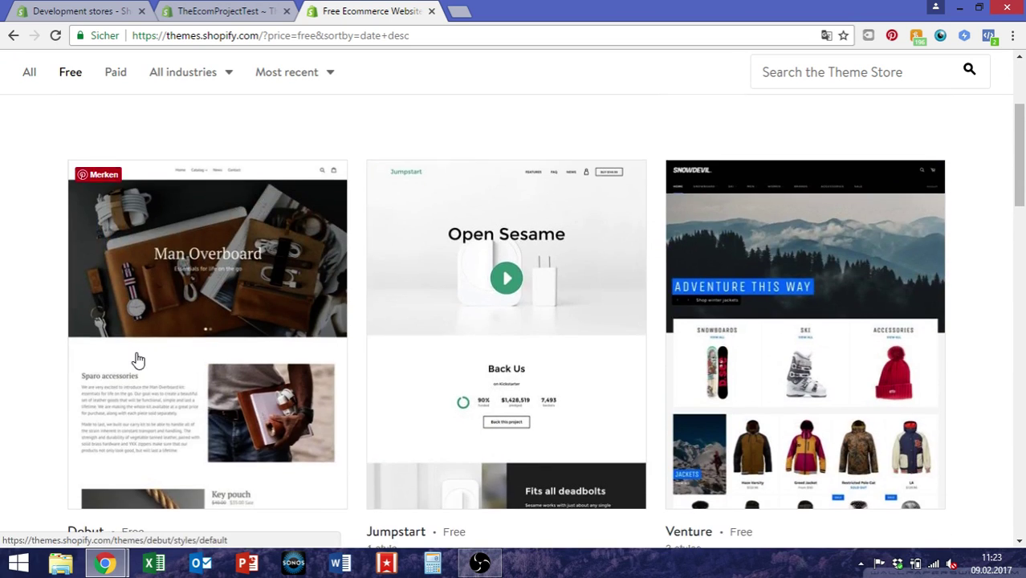
scroll(137, 359, down, 2)
Step: Open Debut's details page and scroll through its features and 14 reviews
click(170, 232)
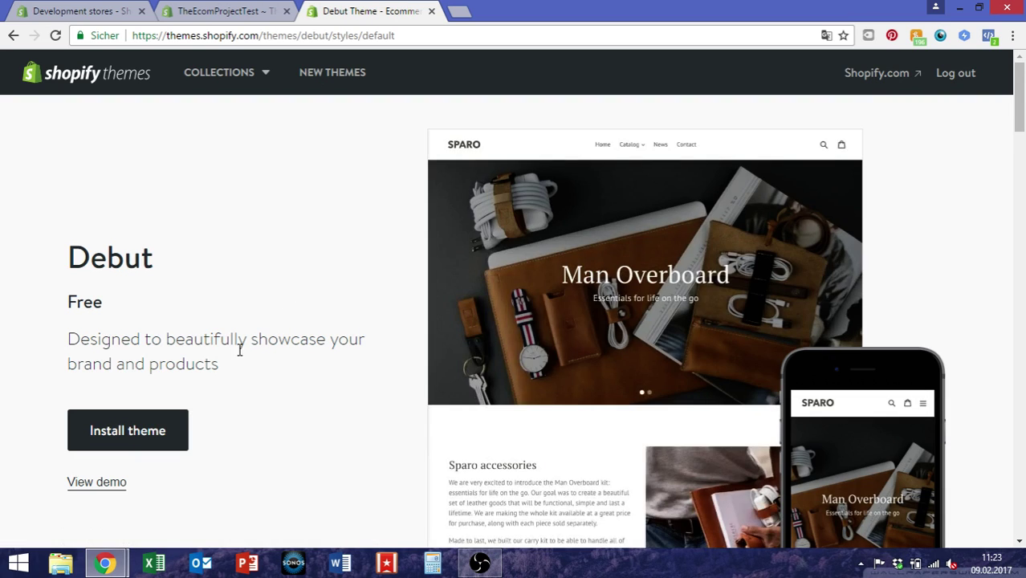
scroll(556, 337, down, 2)
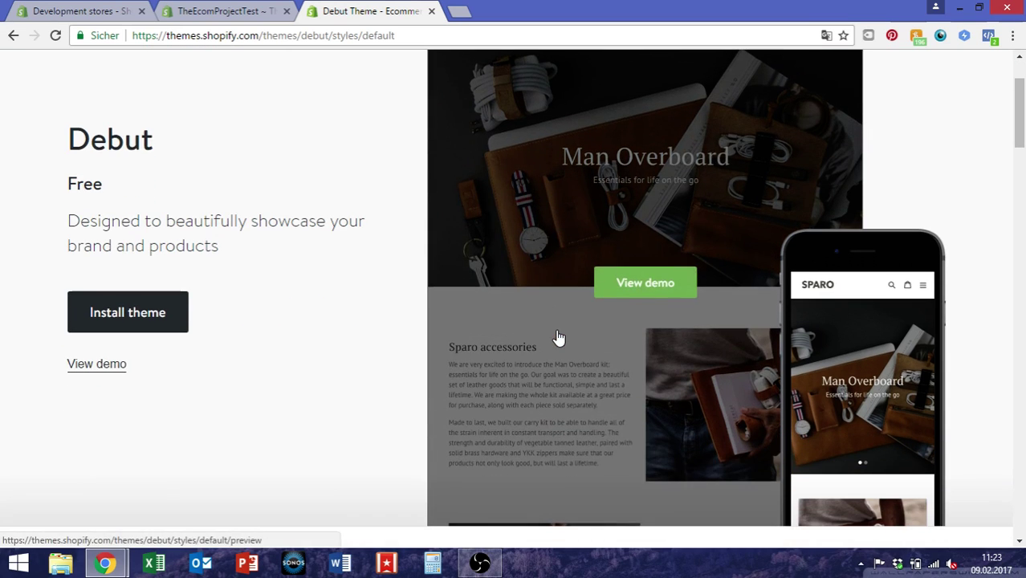
scroll(449, 317, down, 1)
scroll(514, 349, down, 3)
scroll(514, 349, down, 3)
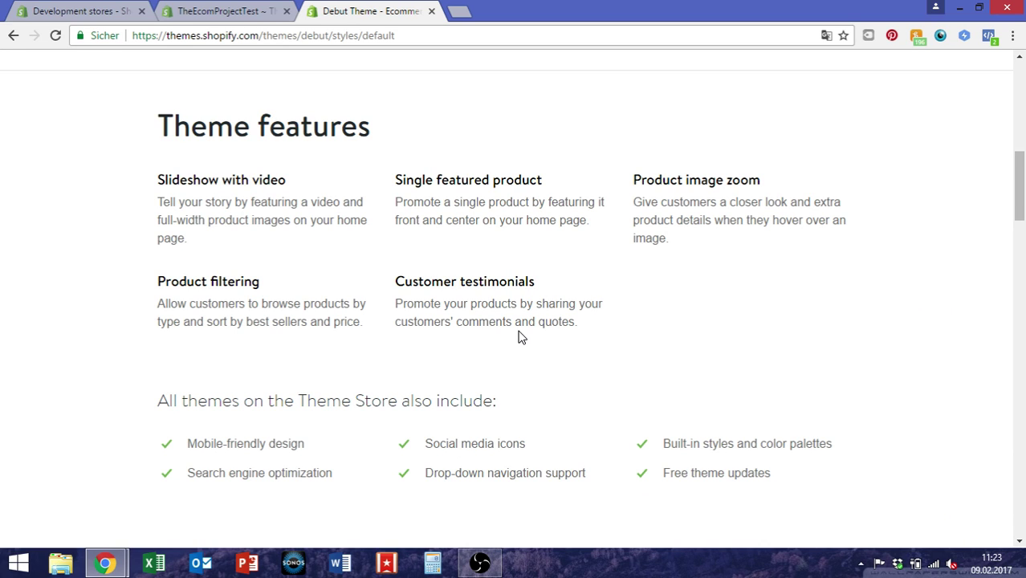
scroll(518, 337, up, 2)
scroll(518, 337, up, 2)
scroll(519, 338, up, 1)
scroll(519, 337, up, 1)
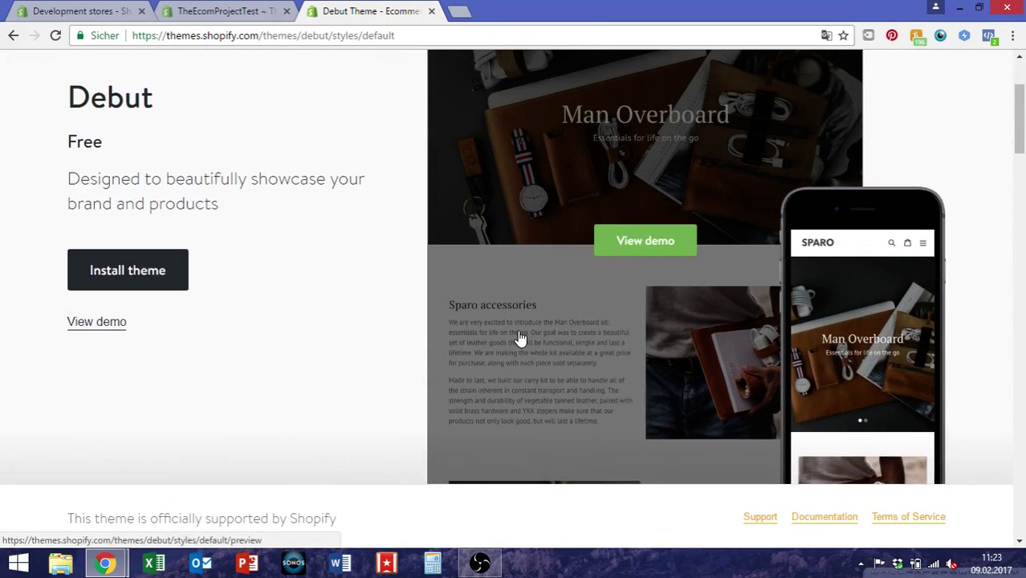
scroll(519, 337, down, 5)
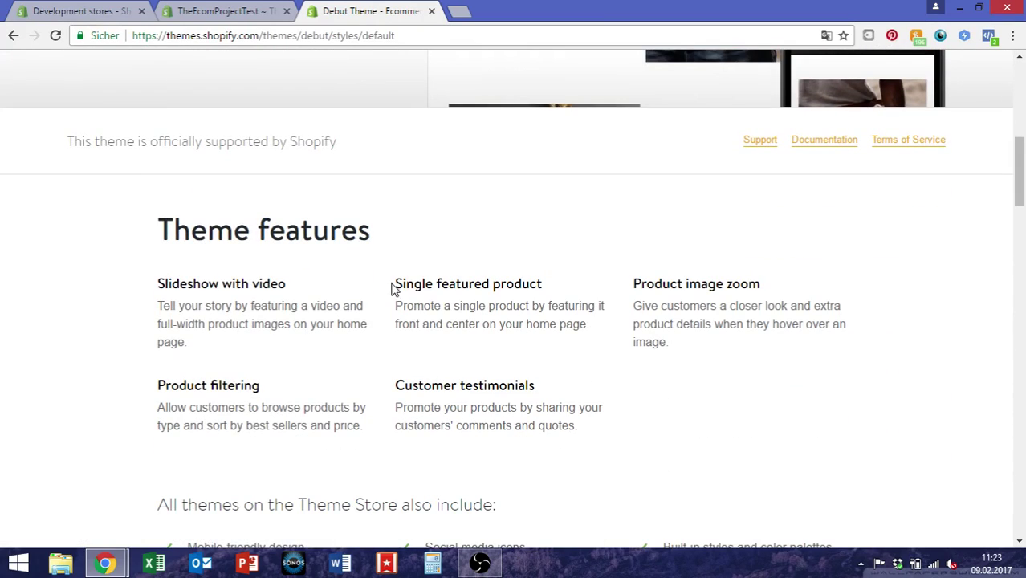
Step: Highlight the 'Single featured product' feature and description, then return to the overview
drag(392, 289, 550, 287)
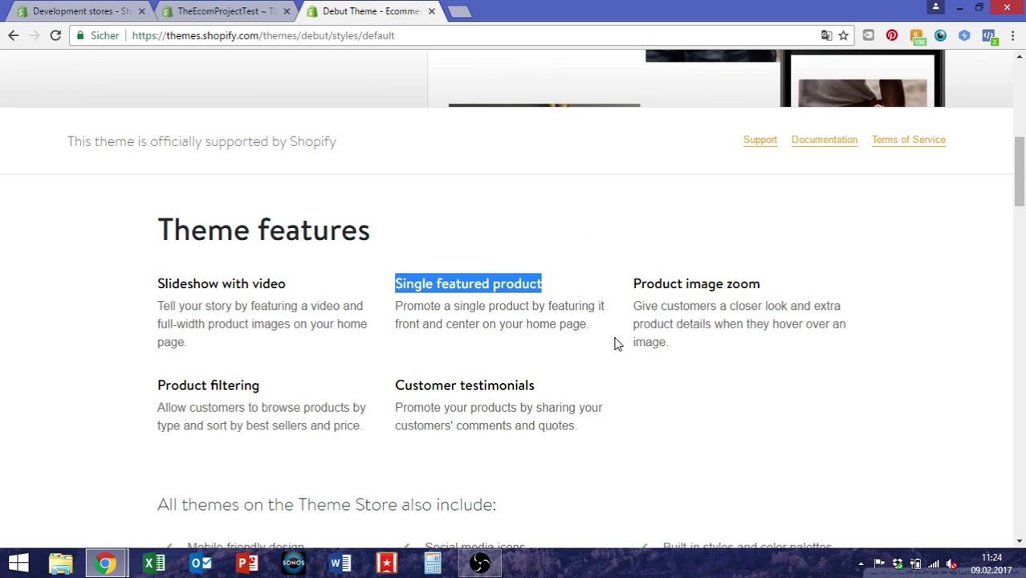
mouse_move(599, 328)
mouse_down()
mouse_move(410, 325)
mouse_move(395, 305)
mouse_move(619, 336)
mouse_up()
click(394, 316)
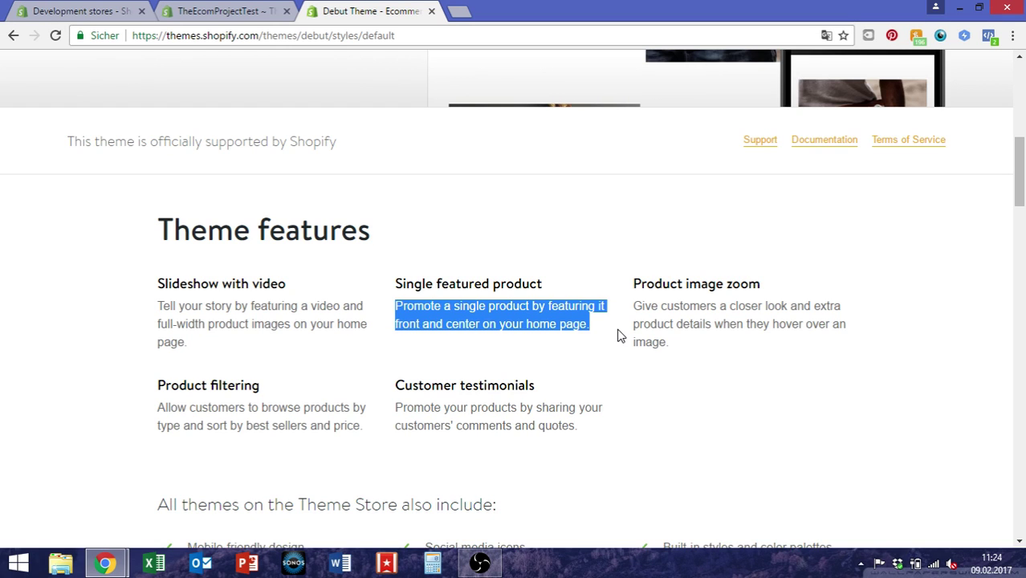
scroll(618, 335, down, 8)
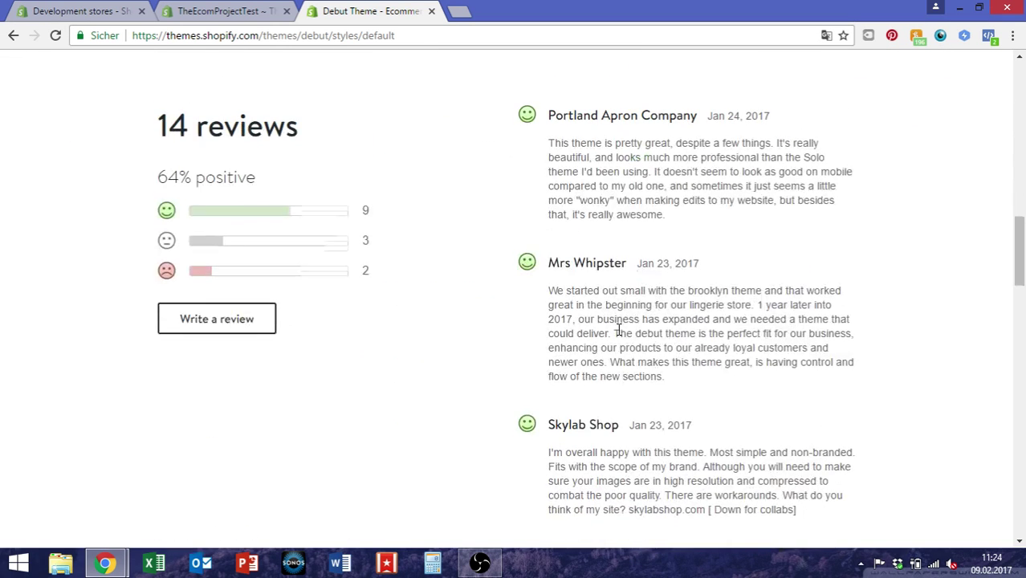
scroll(618, 331, up, 5)
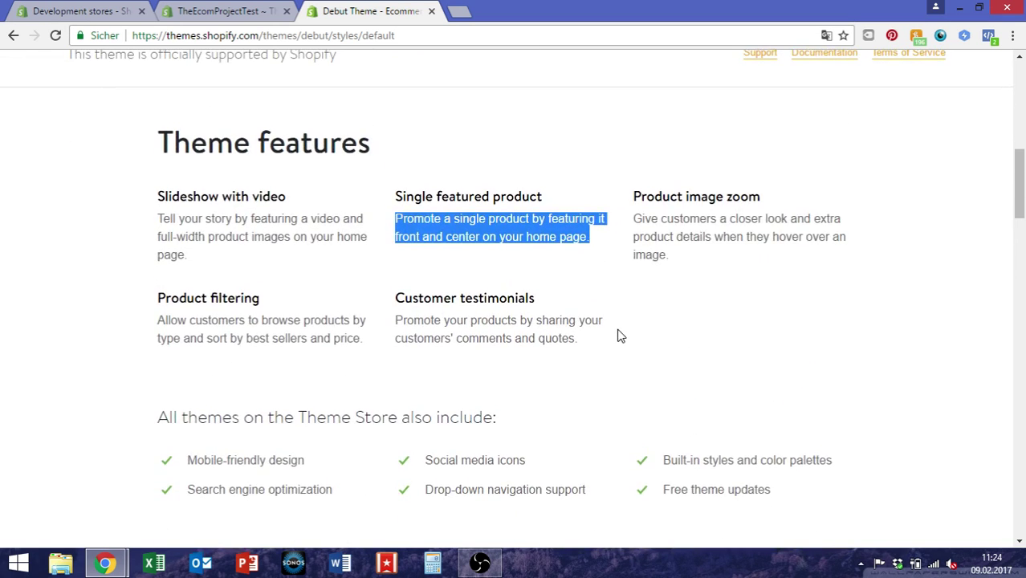
scroll(617, 335, up, 10)
mouse_move(645, 267)
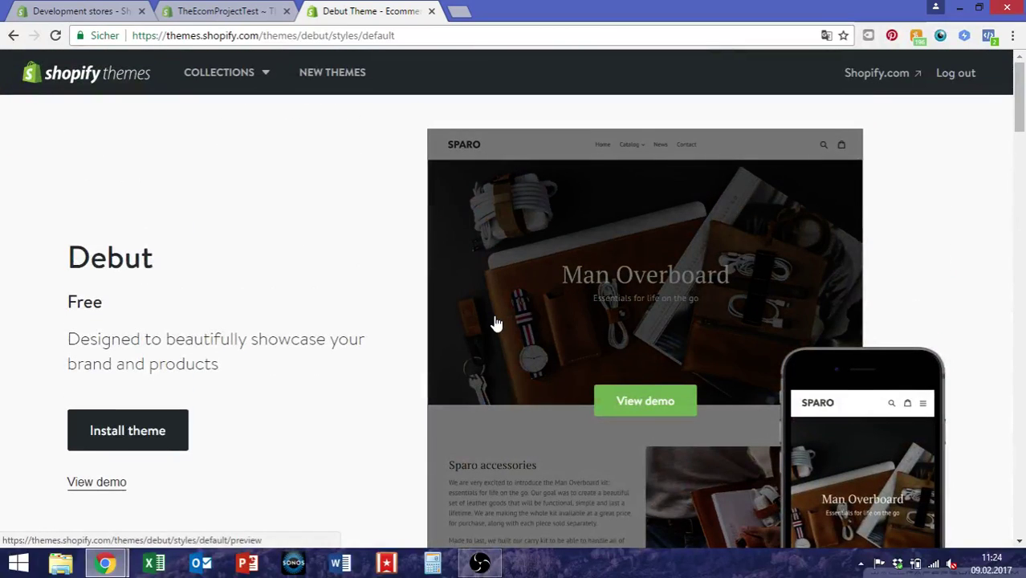
Step: Open the Debut theme editor and review the Header's logo, menu and announcement settings
click(204, 10)
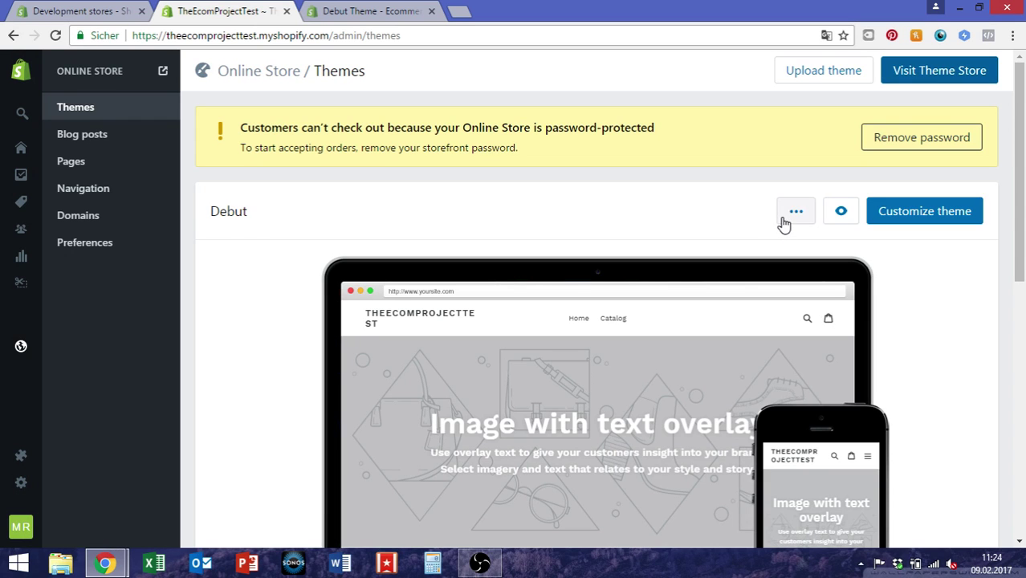
click(936, 226)
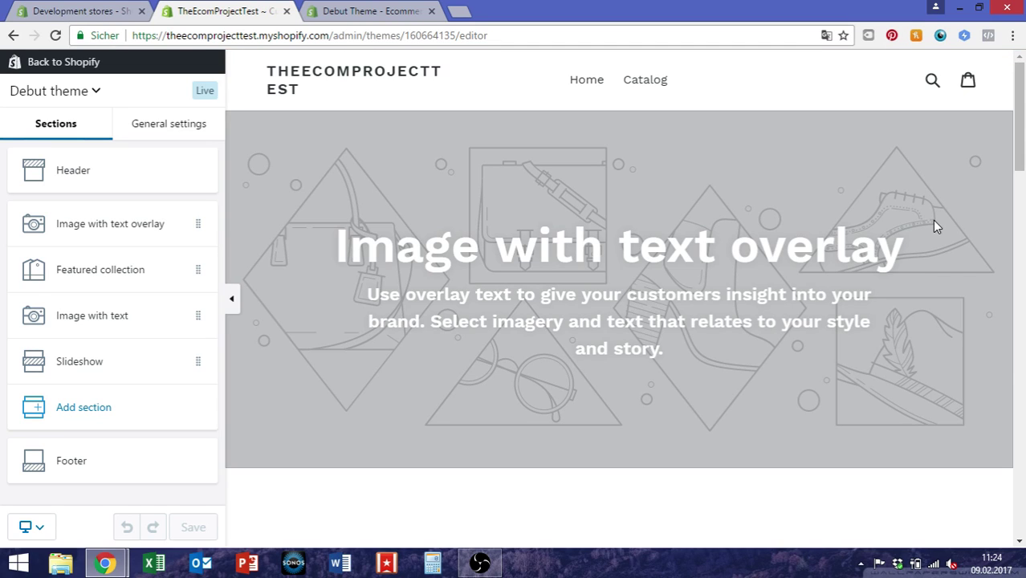
click(156, 171)
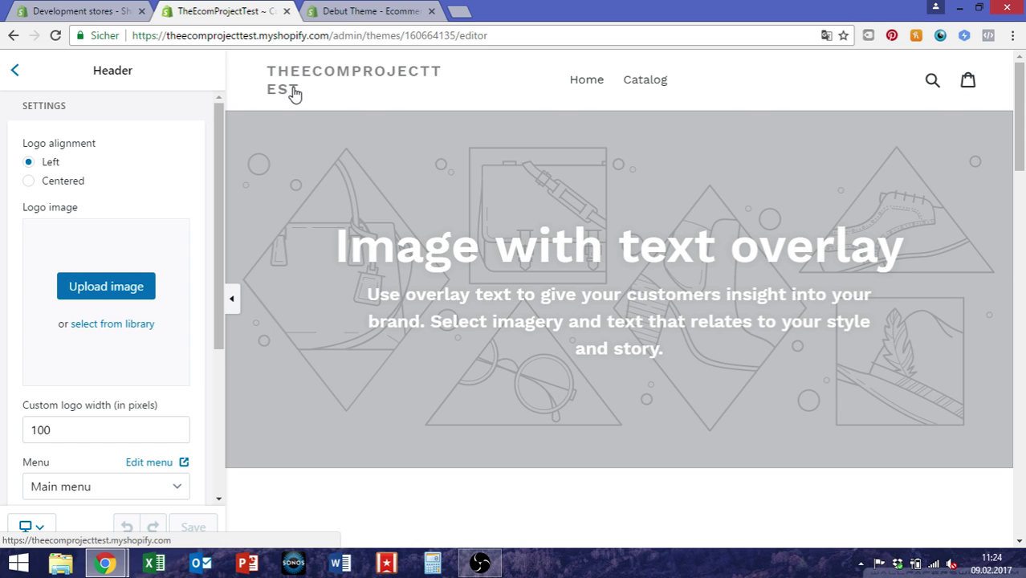
scroll(174, 276, down, 3)
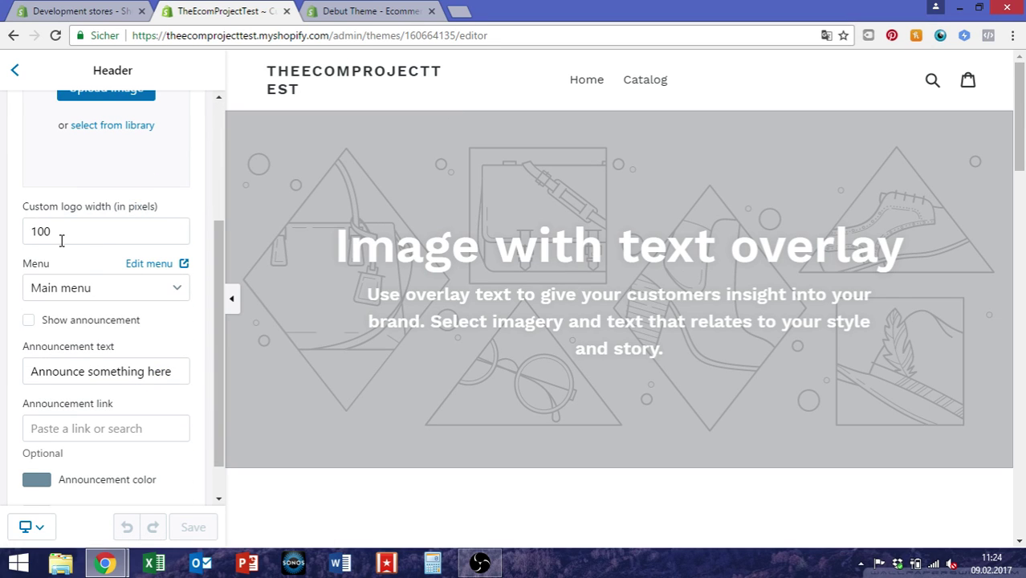
scroll(93, 357, down, 1)
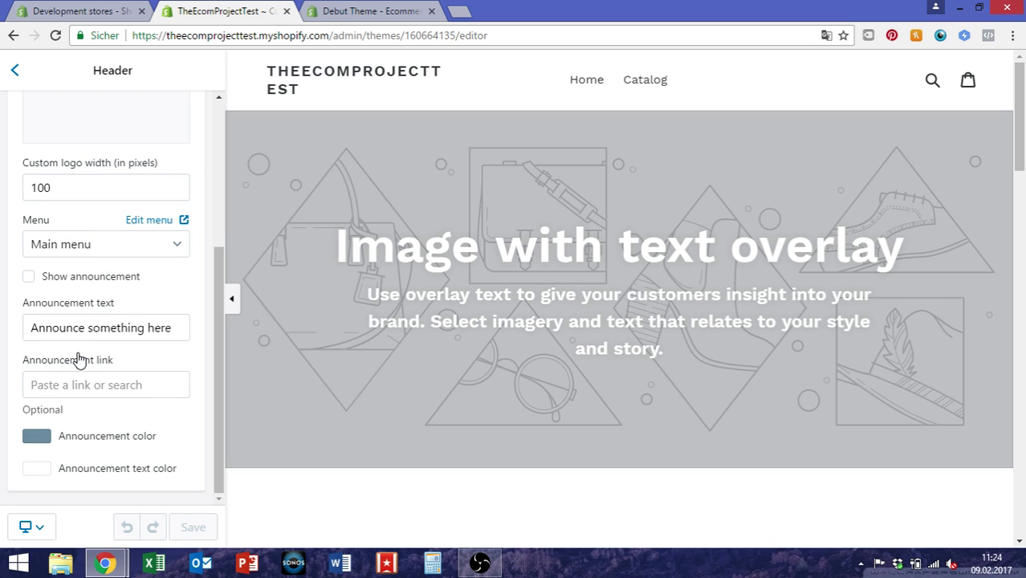
scroll(80, 313, up, 3)
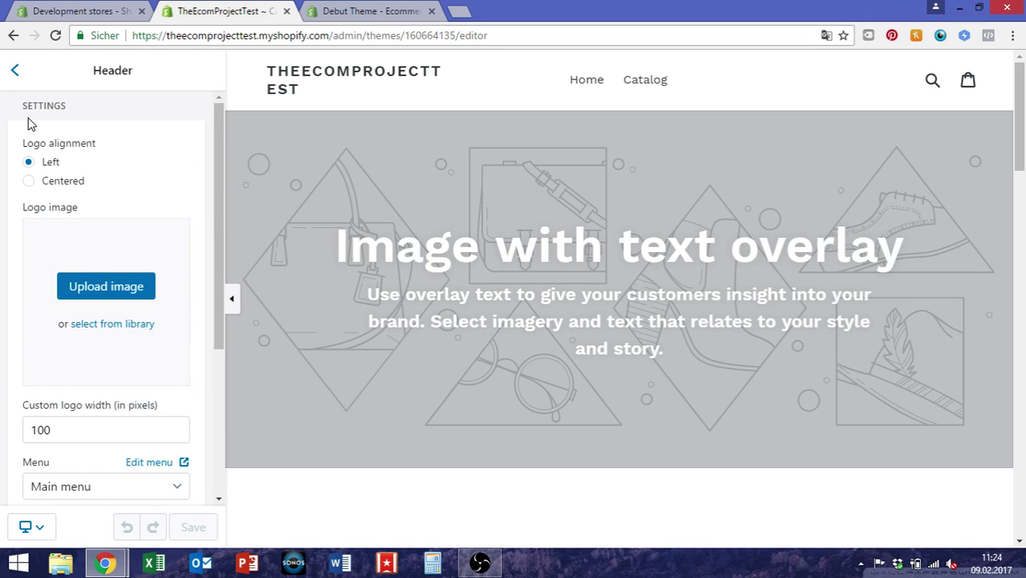
Step: Set the Image with text overlay heading to 'This Awesome Product'
click(15, 71)
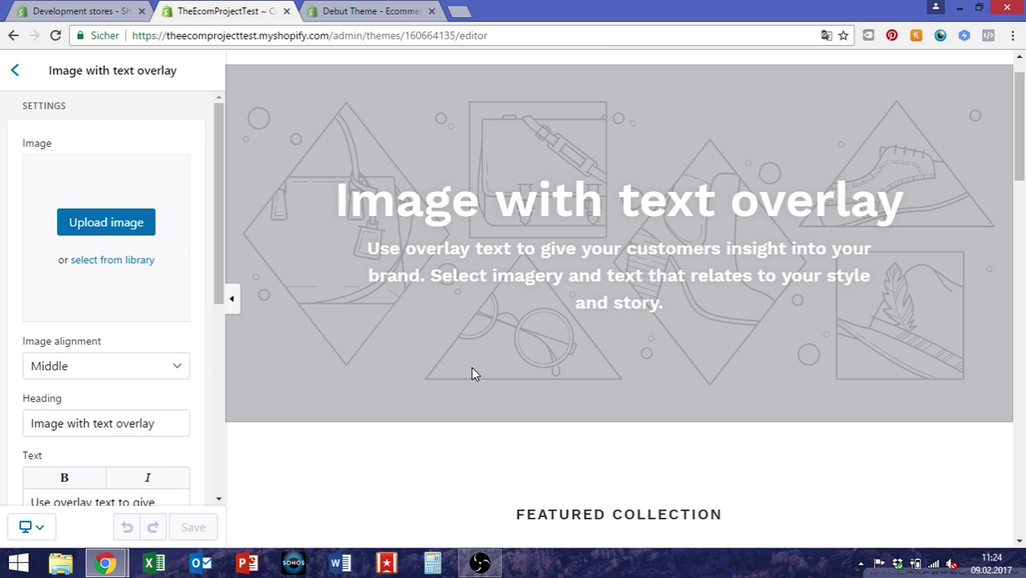
scroll(126, 383, down, 1)
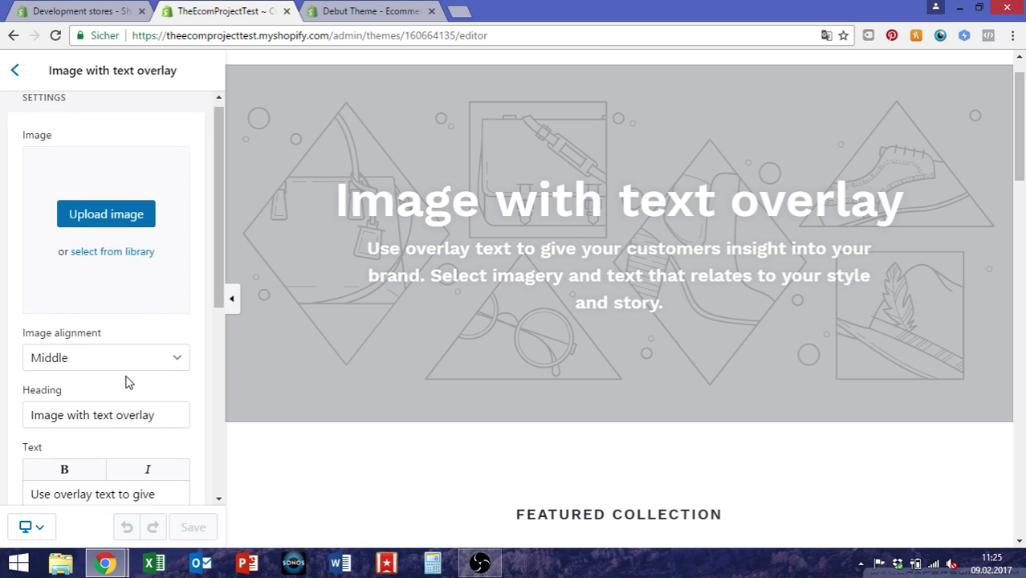
click(104, 327)
triple_click(104, 326)
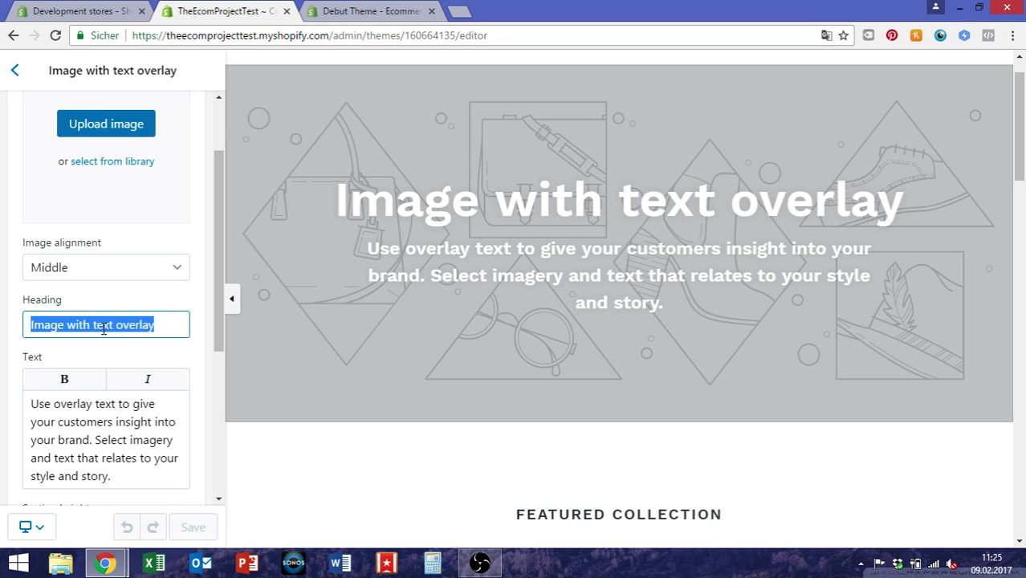
text(Thi)
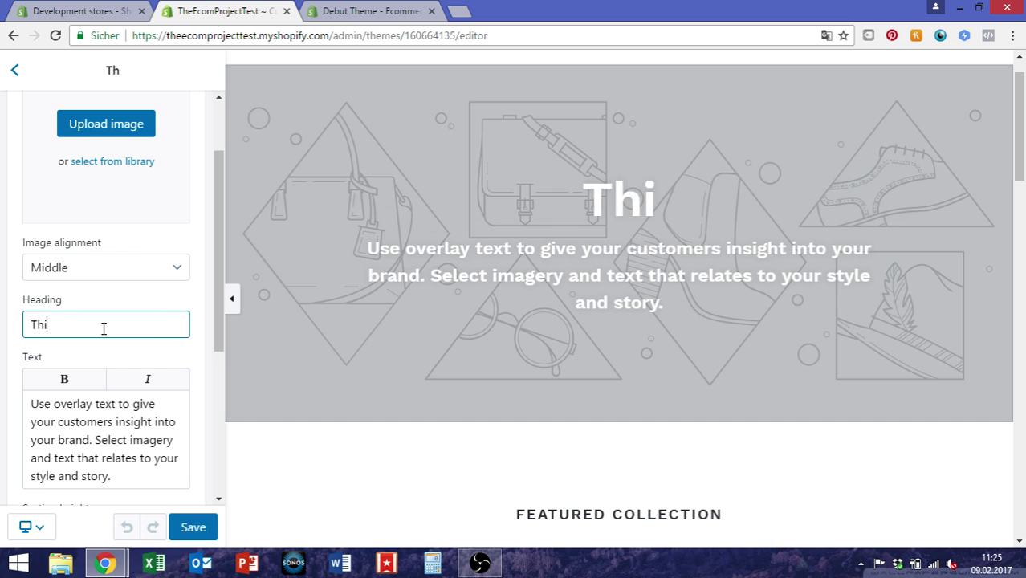
text(s Awesome Prod)
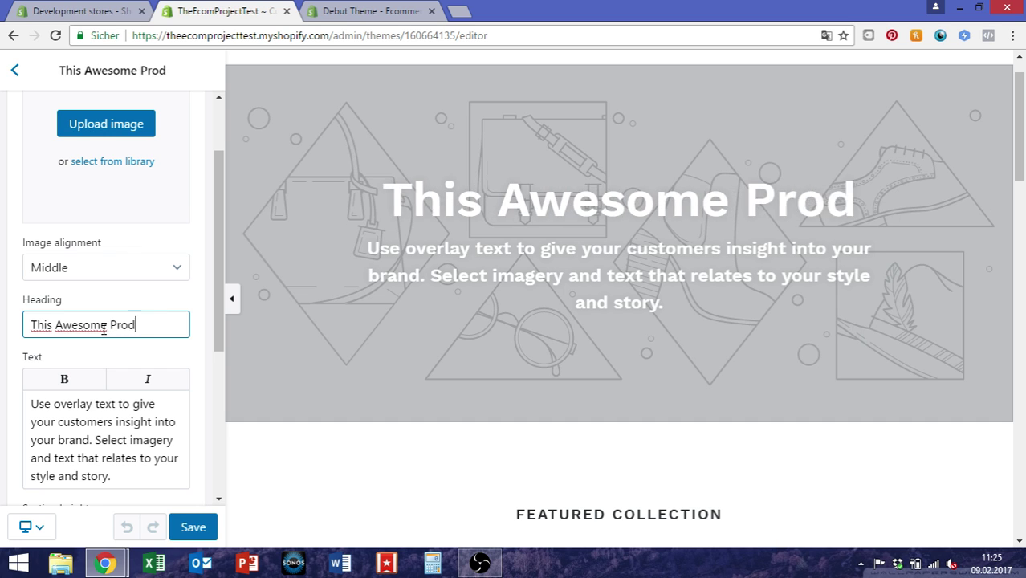
text(uct)
Step: Replace the banner text with 'Your Text here to describe it enticingly!'
key(Tab)
key(ctrl+a)
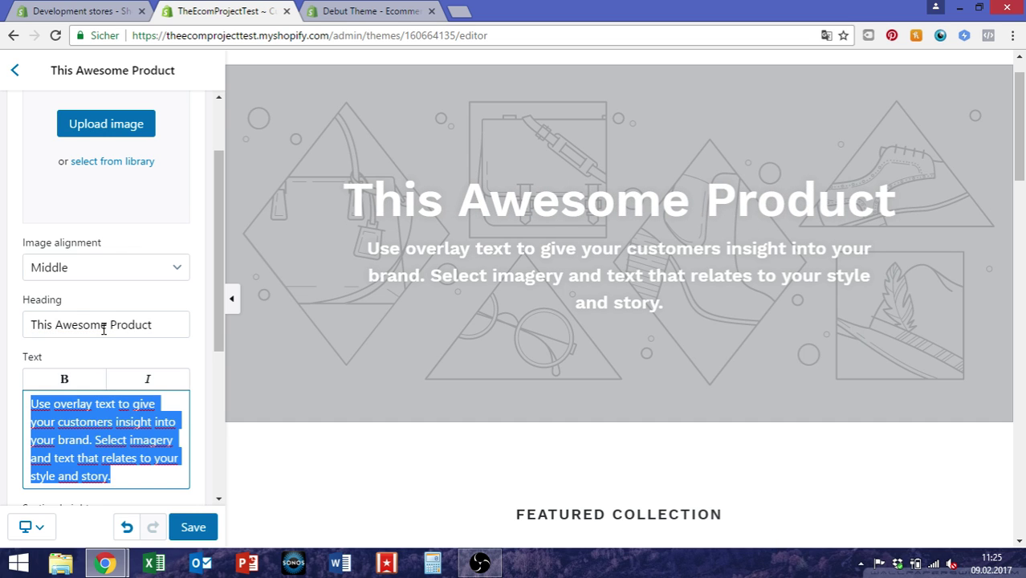
text(YOU)
key(BackSpace)
key(BackSpace)
text(our T)
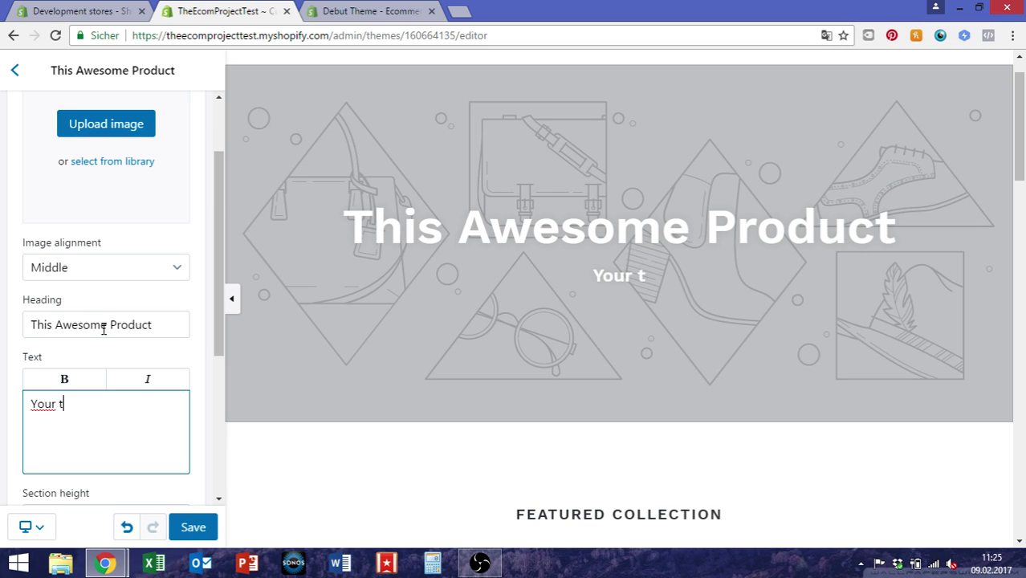
text(ext here to des)
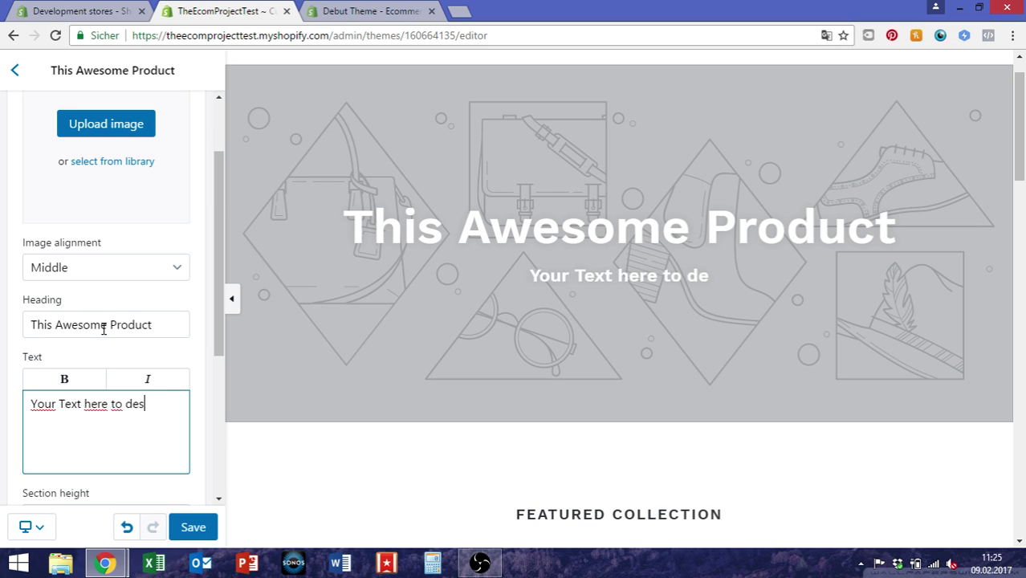
text(cribe it)
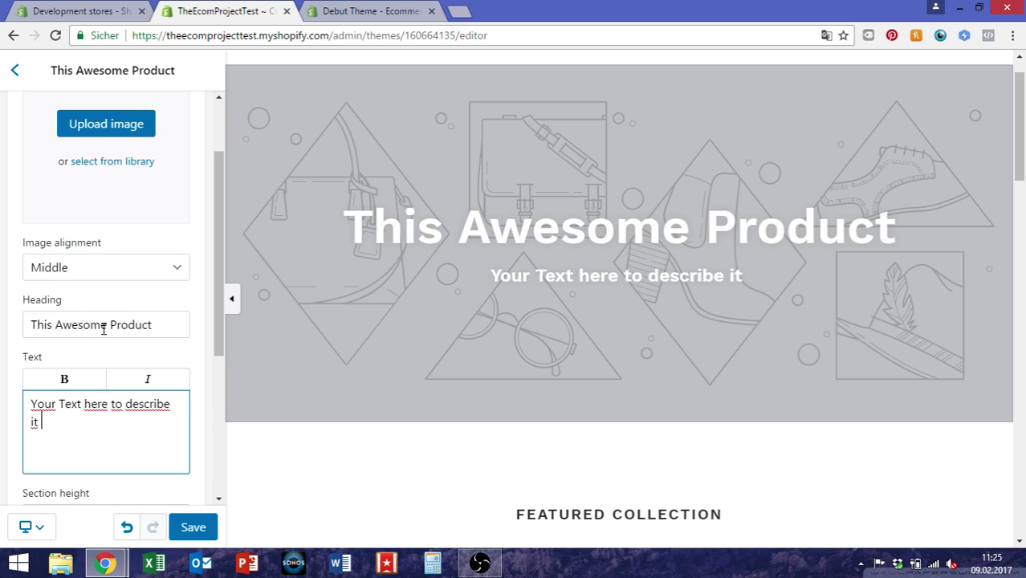
text( enticingly)
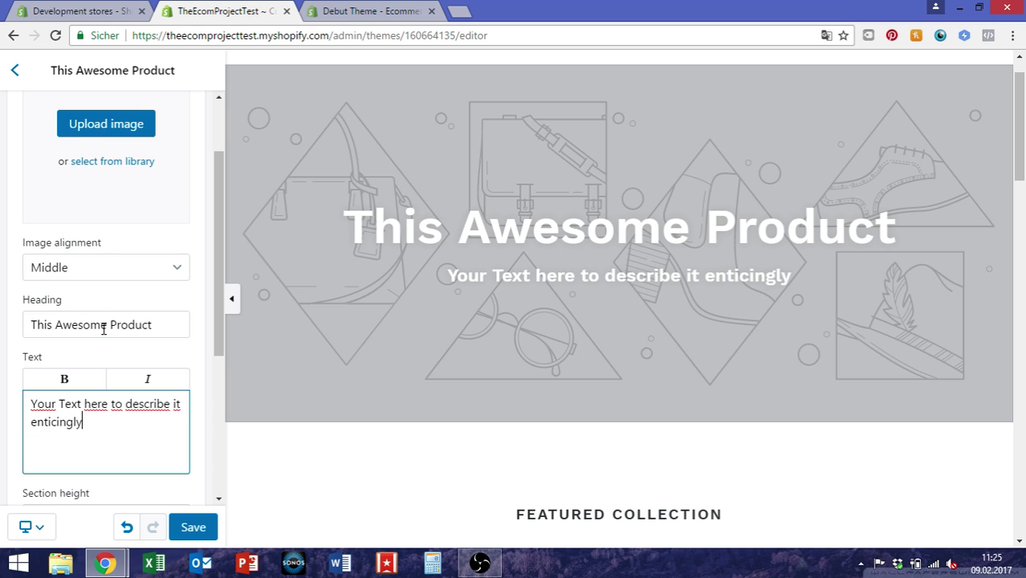
text(!)
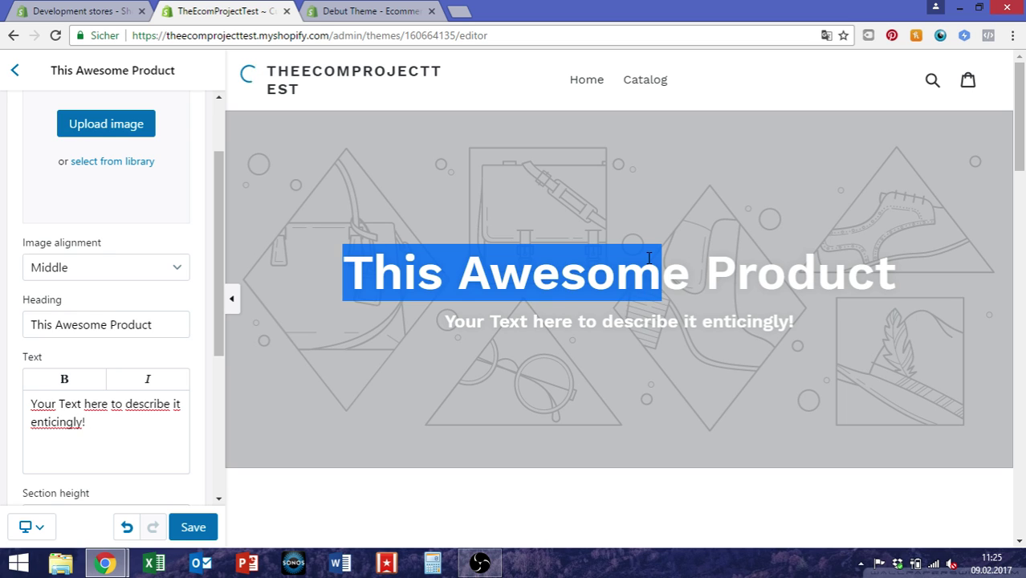
Step: Highlight the new banner heading and subtitle in the preview
drag(357, 273, 844, 273)
drag(799, 322, 541, 273)
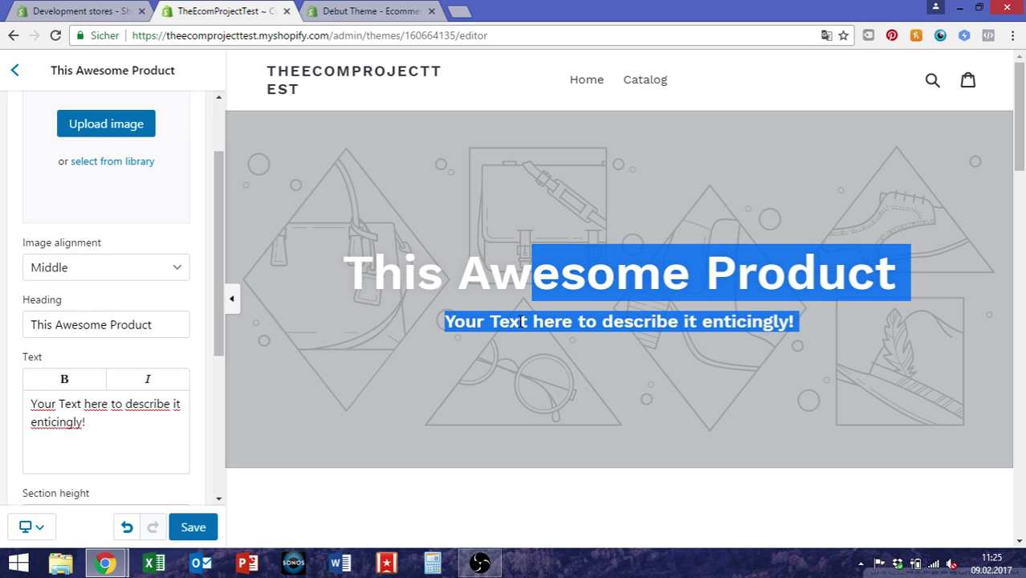
click(521, 321)
drag(441, 323, 789, 318)
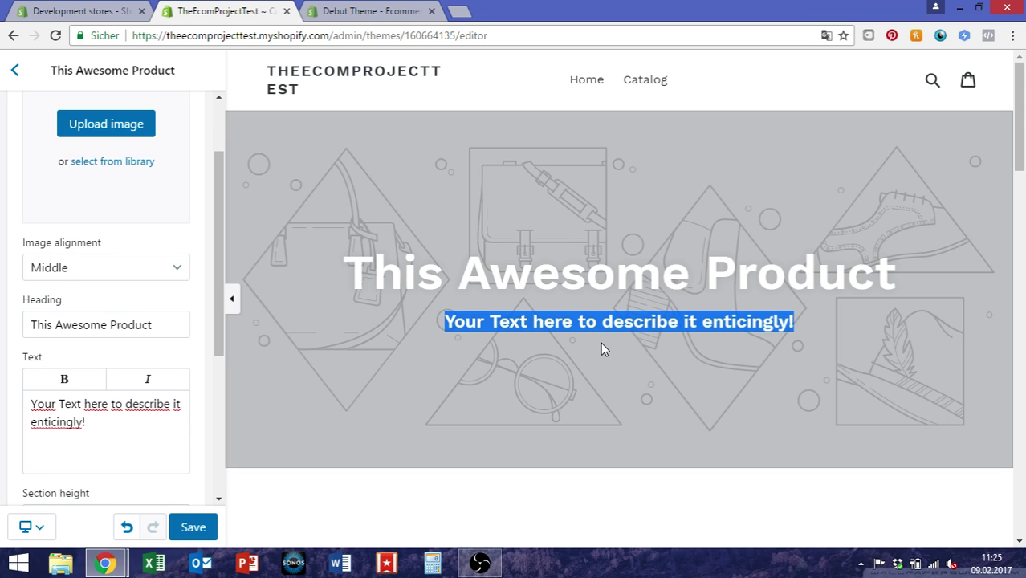
Step: Review the homepage preview down to Featured collection, then save the banner changes
scroll(603, 348, down, 3)
scroll(603, 349, down, 5)
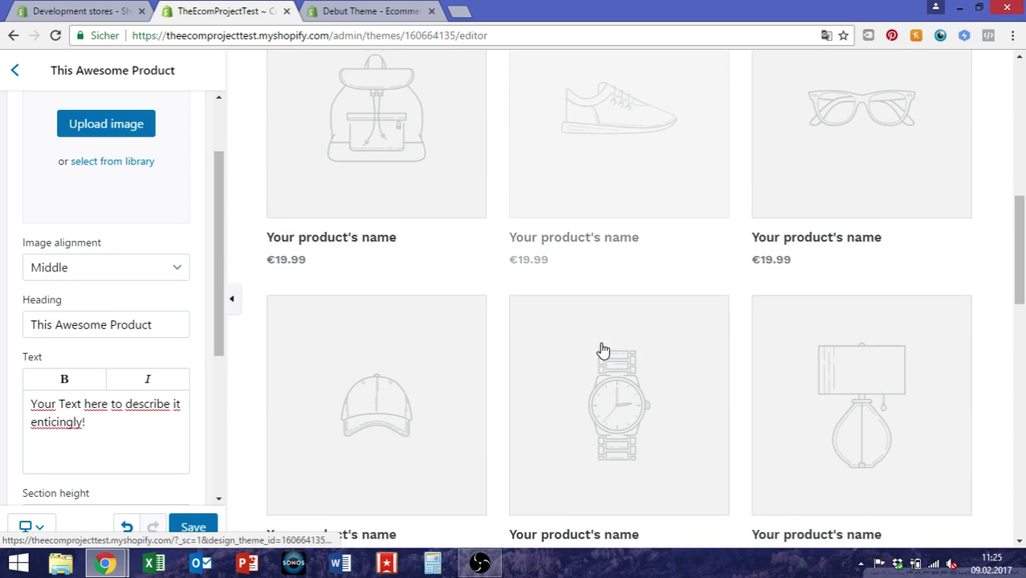
scroll(603, 351, up, 8)
scroll(603, 349, down, 5)
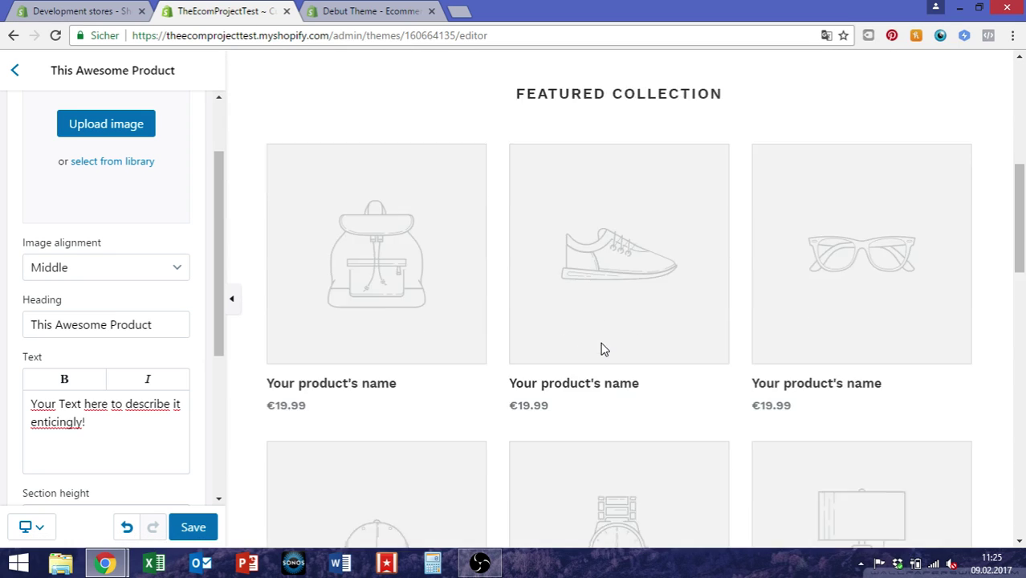
scroll(603, 350, down, 5)
scroll(602, 348, up, 5)
scroll(603, 349, up, 4)
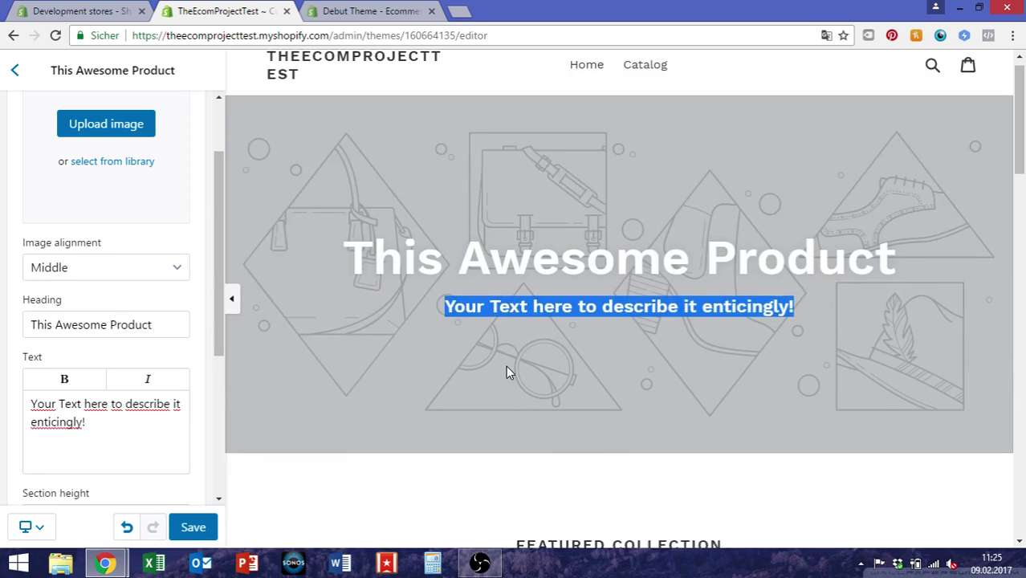
scroll(506, 371, down, 4)
scroll(530, 337, down, 3)
scroll(596, 218, up, 2)
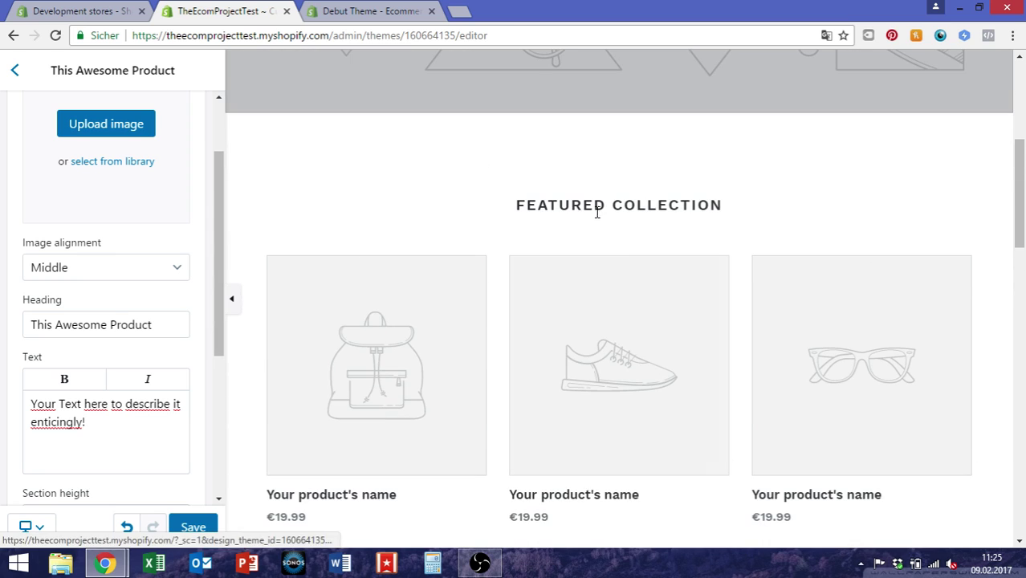
drag(728, 212, 524, 195)
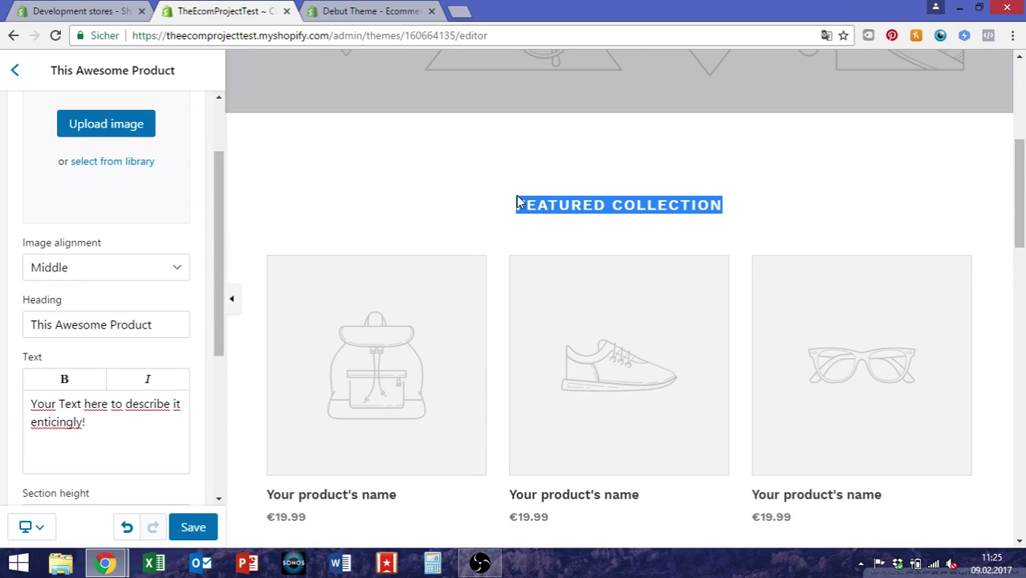
click(213, 530)
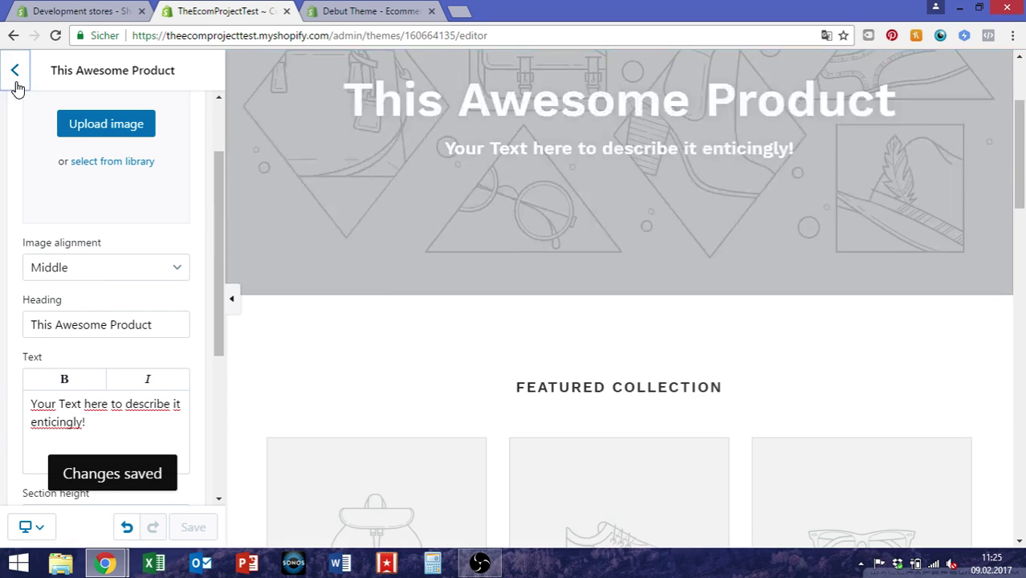
Step: Delete the Featured collection section, leaving banner, Image with text and Slideshow
click(15, 72)
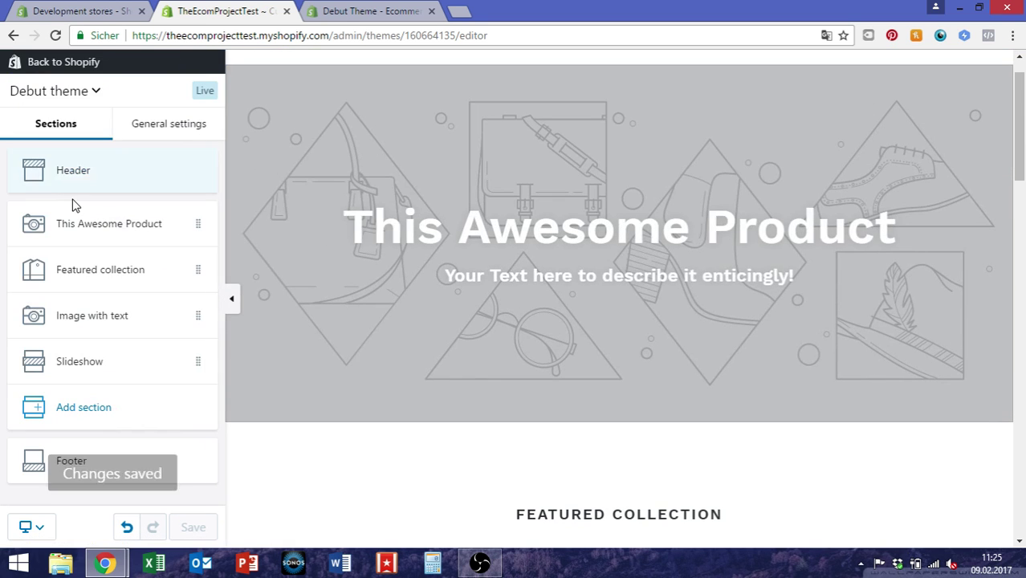
click(101, 267)
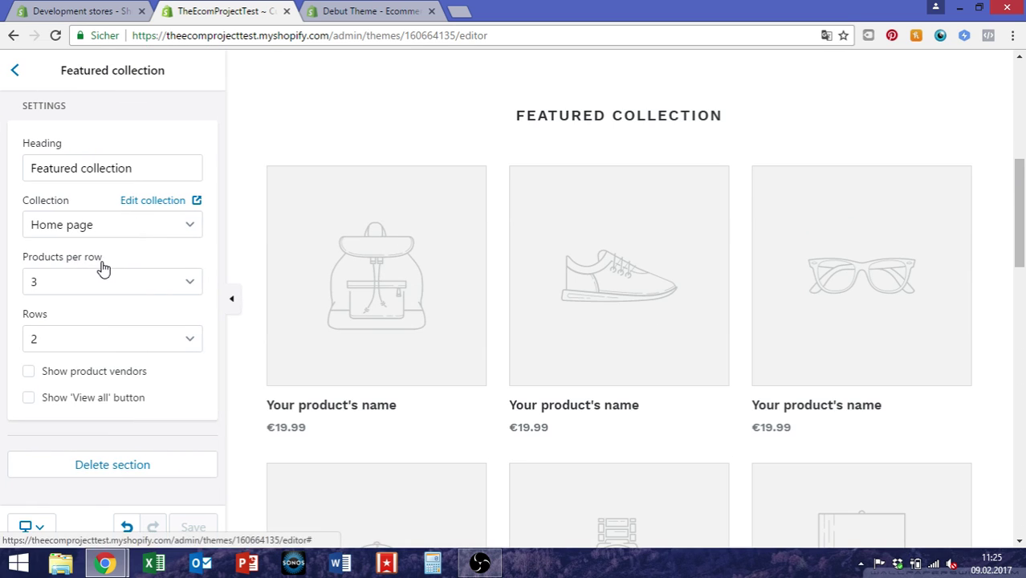
click(163, 467)
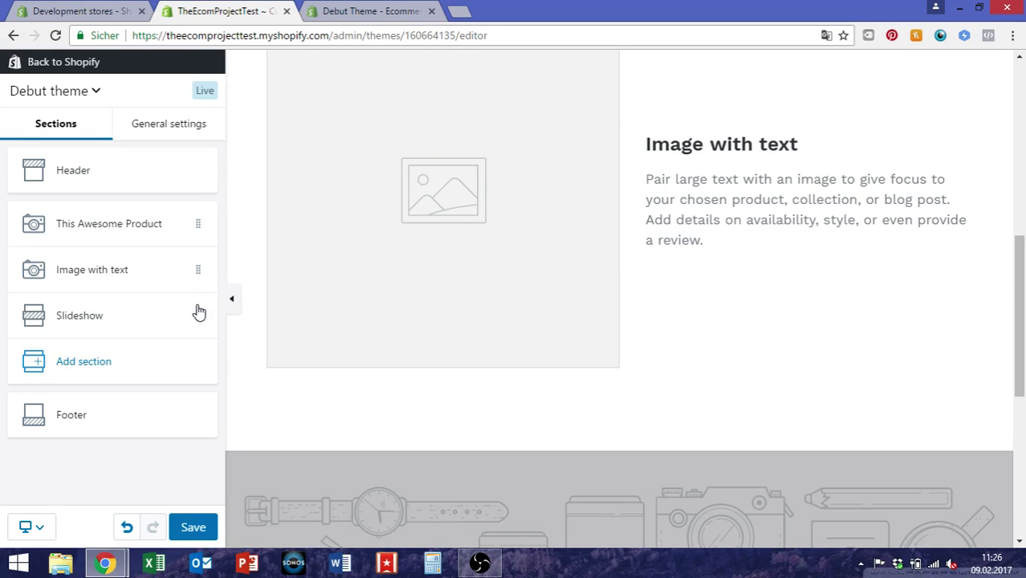
scroll(489, 338, down, 4)
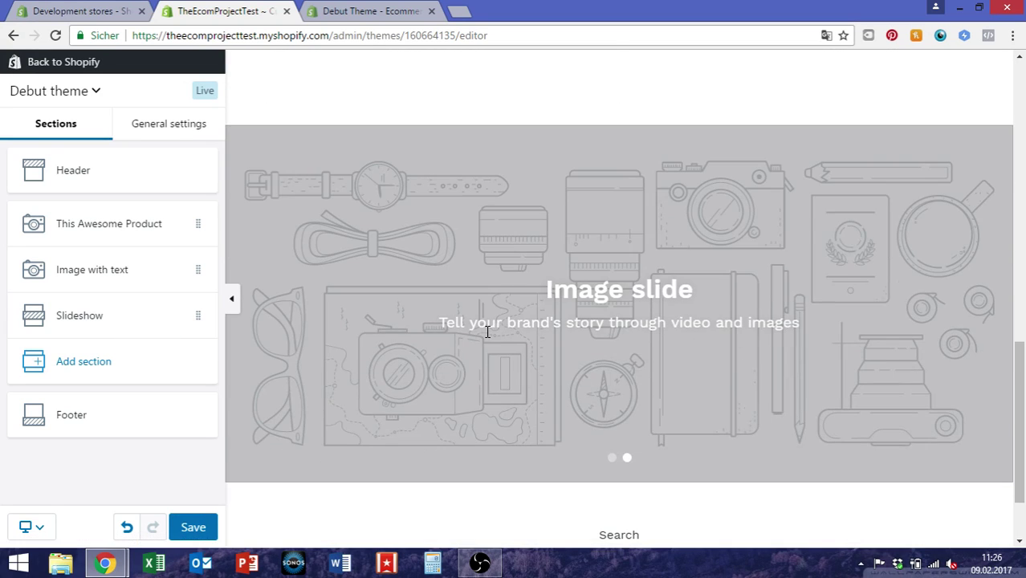
scroll(563, 357, down, 1)
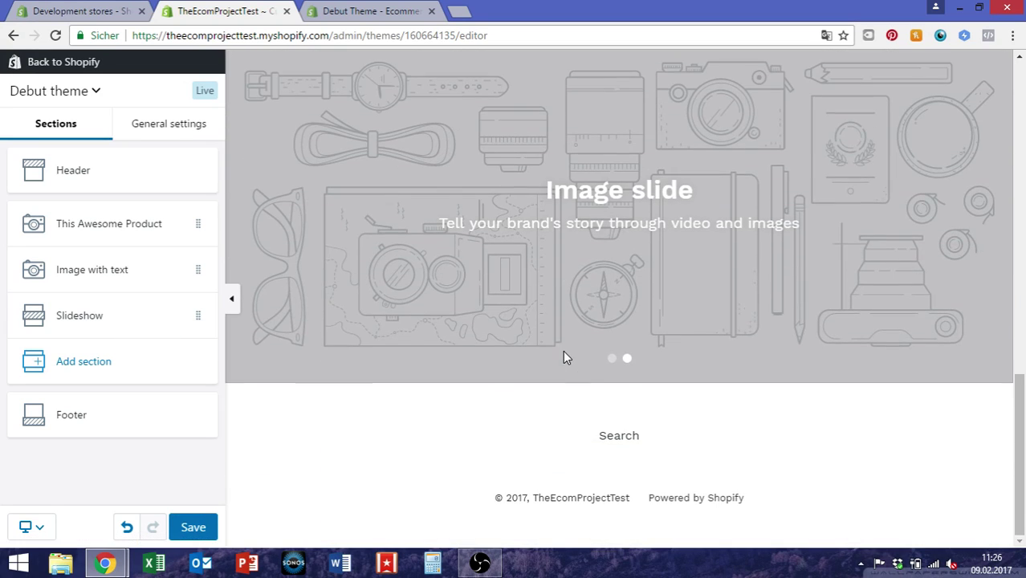
Step: Add a Testimonials section with three placeholder testimonials to the homepage
click(133, 366)
scroll(133, 368, down, 3)
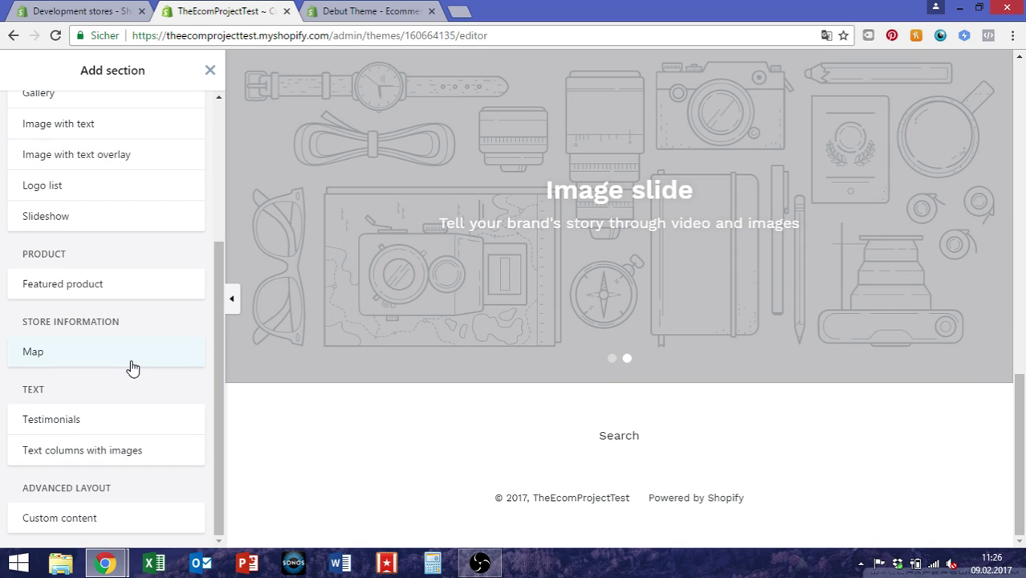
click(84, 421)
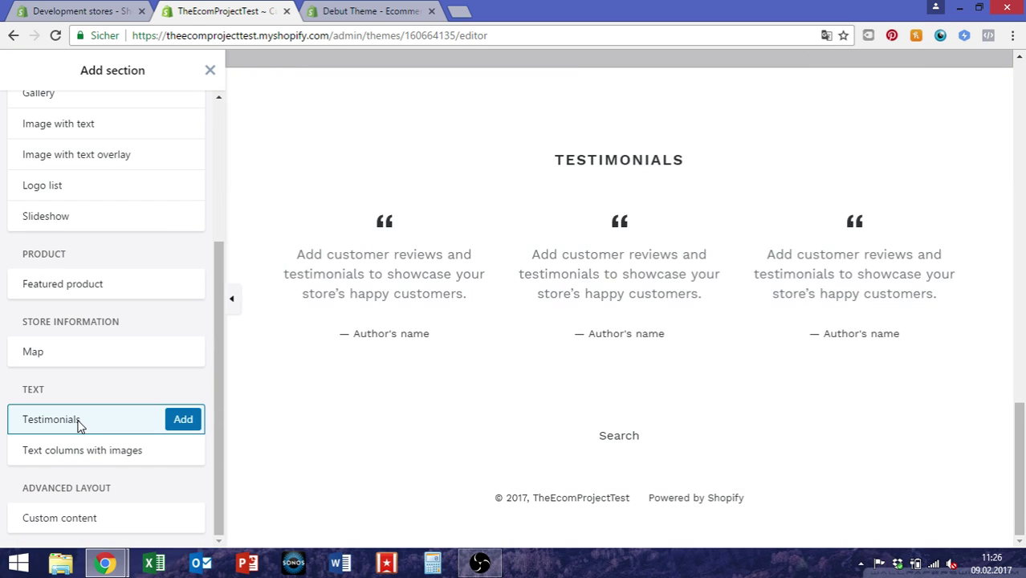
click(200, 425)
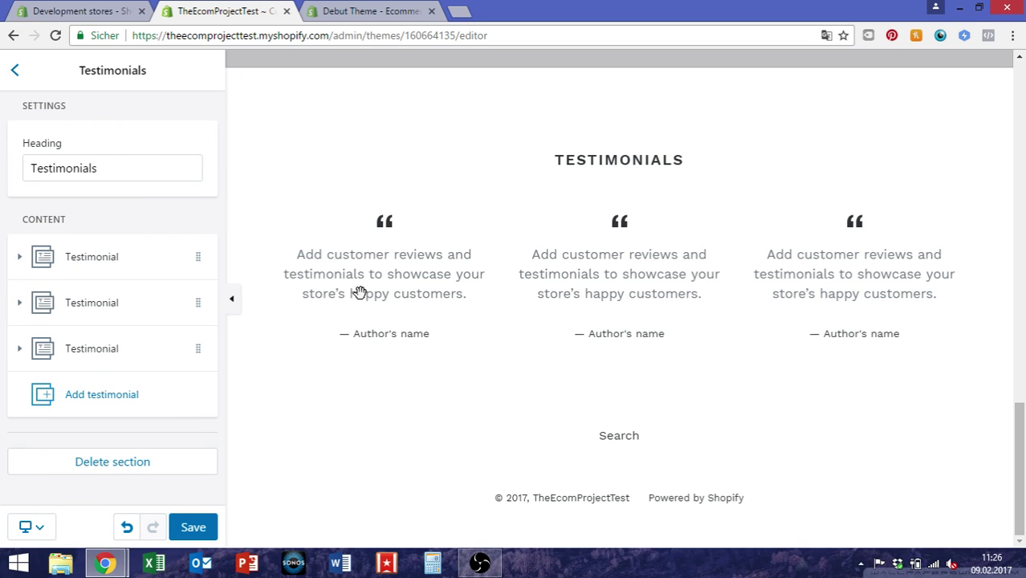
Step: Set the first testimonial to author Jack with the text 'Great product'
click(108, 258)
scroll(137, 354, down, 1)
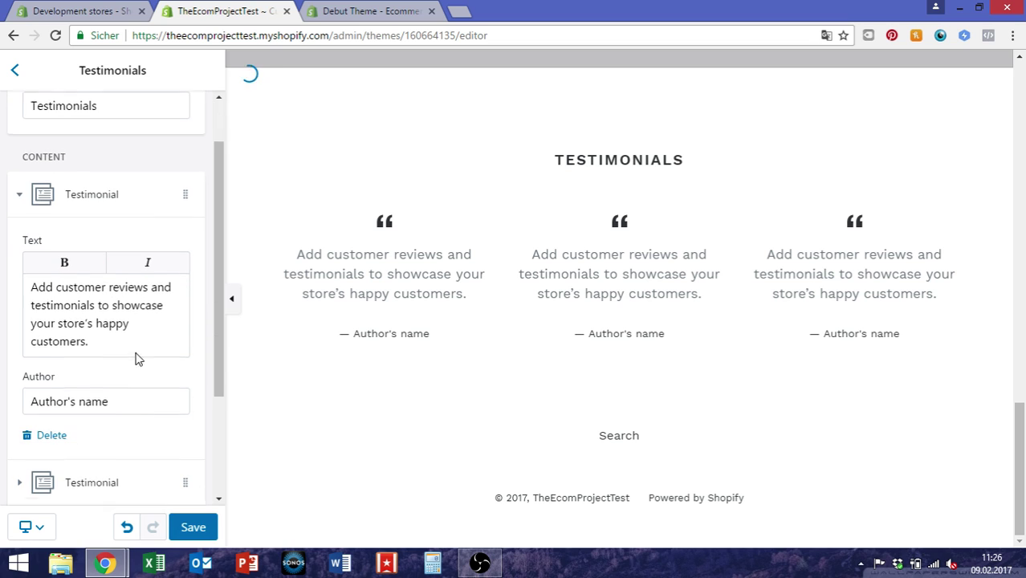
drag(142, 411, 0, 406)
text(Jack)
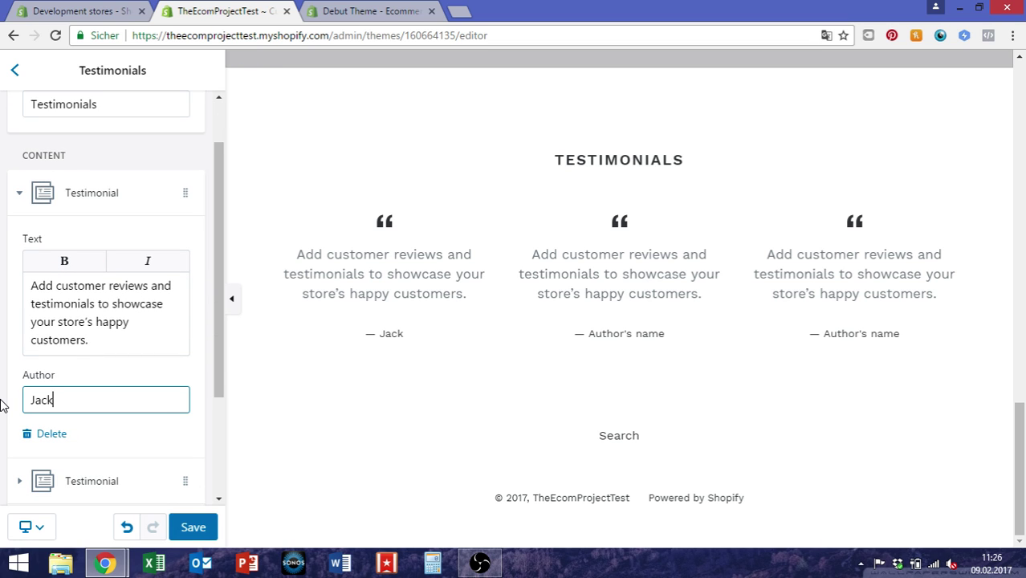
key(shift+Tab)
key(ctrl+a)
text(Great)
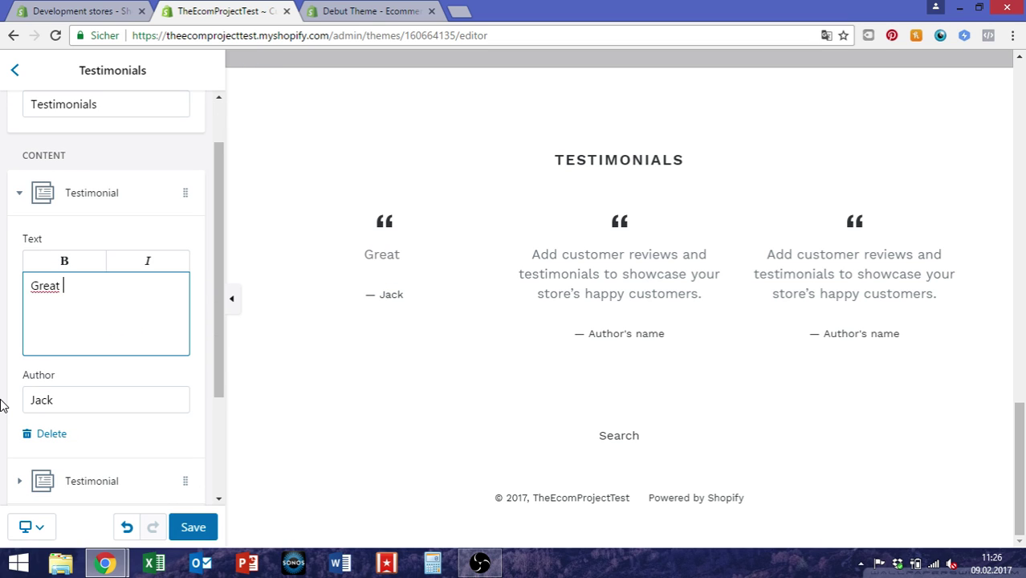
text( product)
Step: Set the second testimonial to Tom: 'Awesome, yeah so great best product ever I bought 200 pieces immediately'
scroll(77, 391, down, 2)
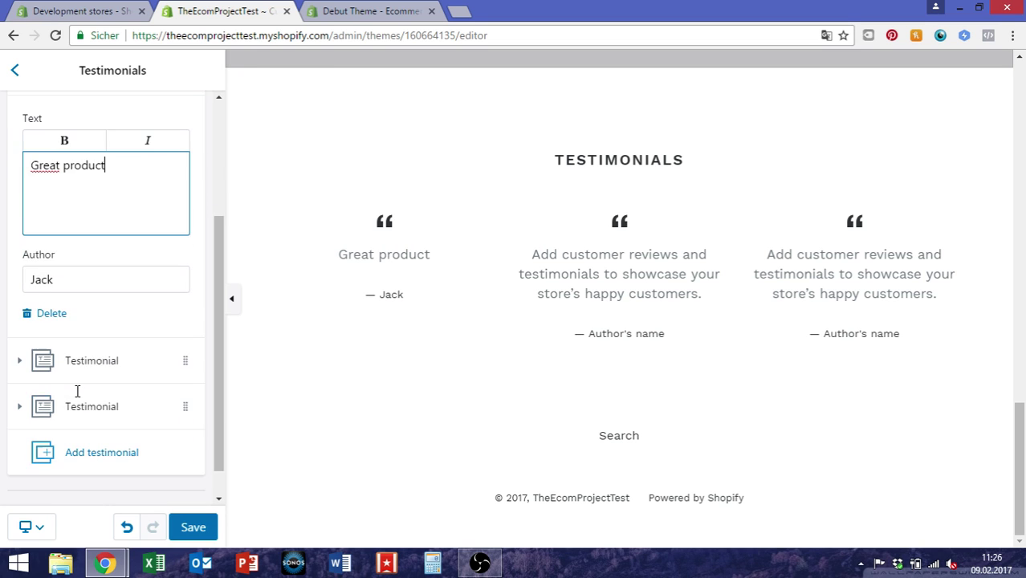
click(76, 388)
click(102, 312)
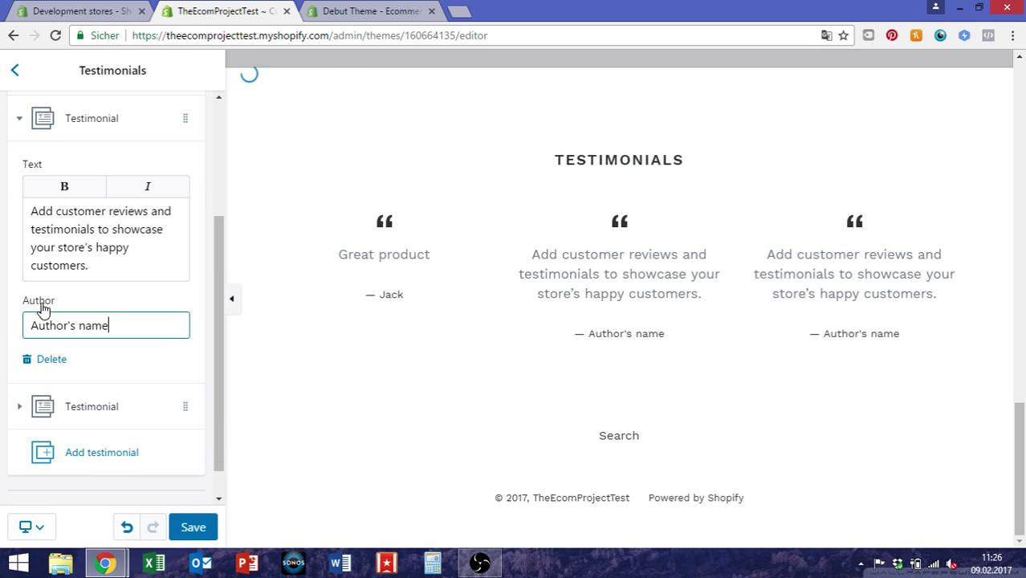
key(ctrl+a)
text(Tom)
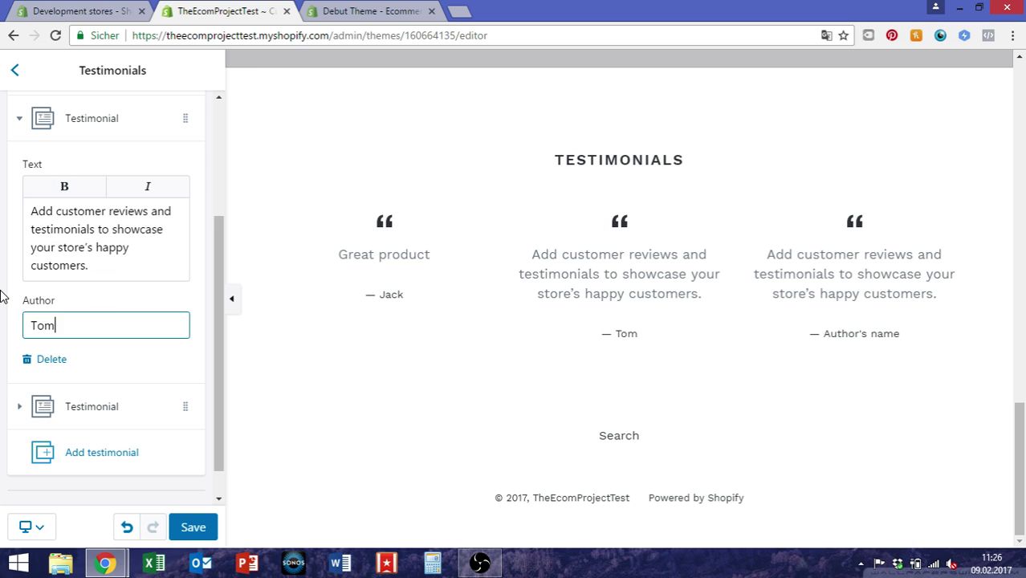
key(shift+Tab)
key(ctrl+a)
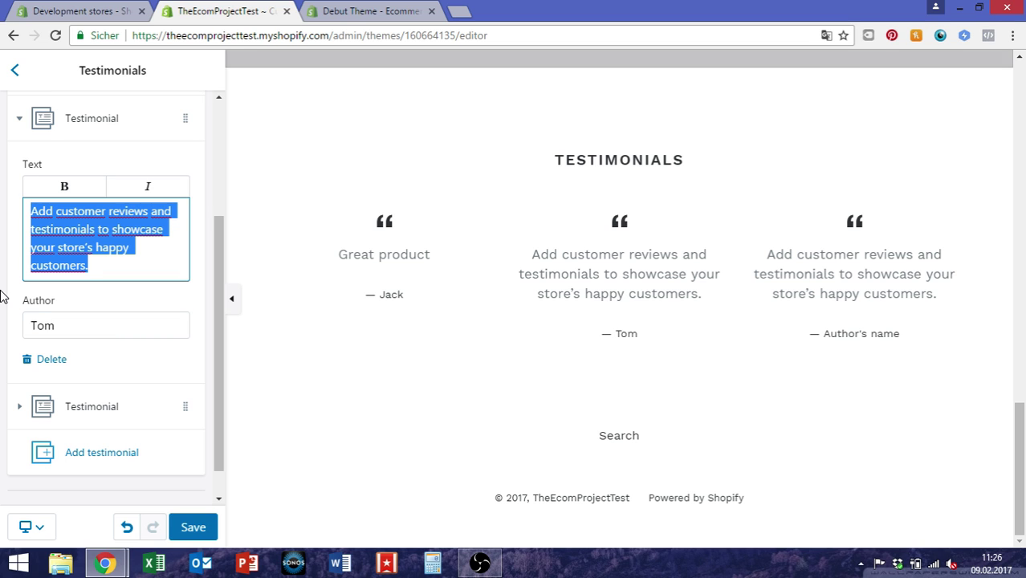
text(Awesome, yeah)
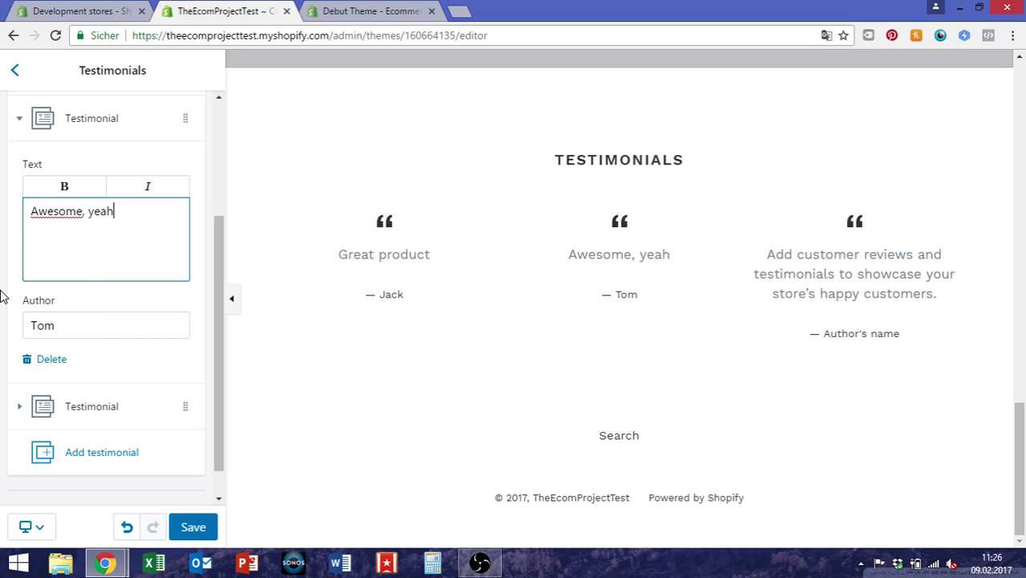
text( so great best p)
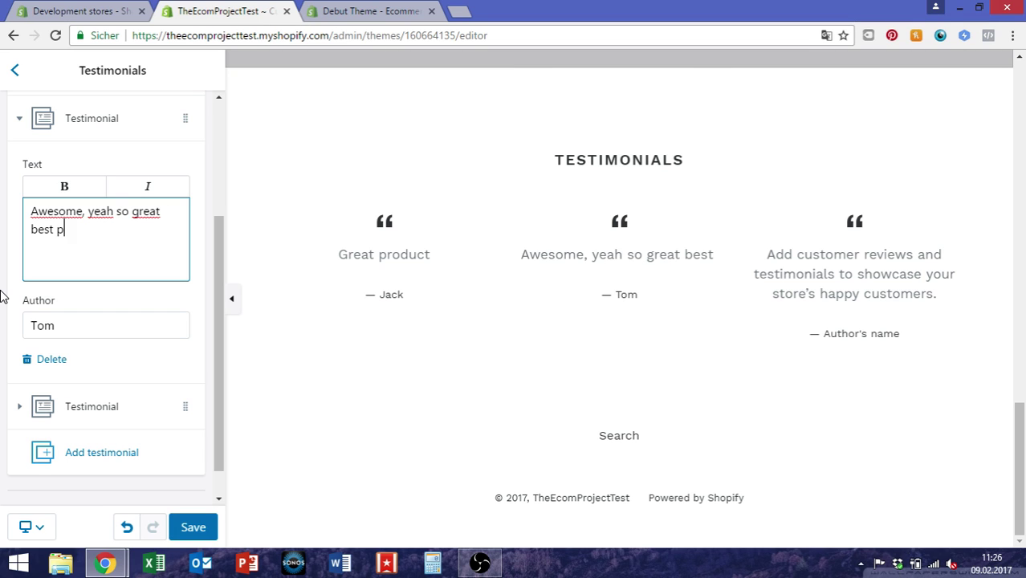
text(roduct ever I)
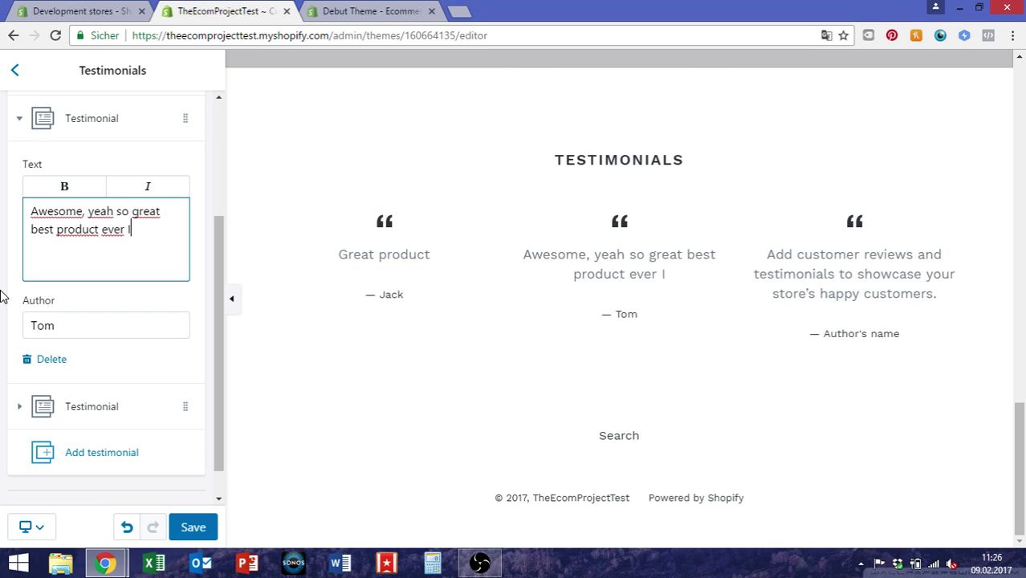
text( bought 200 piece)
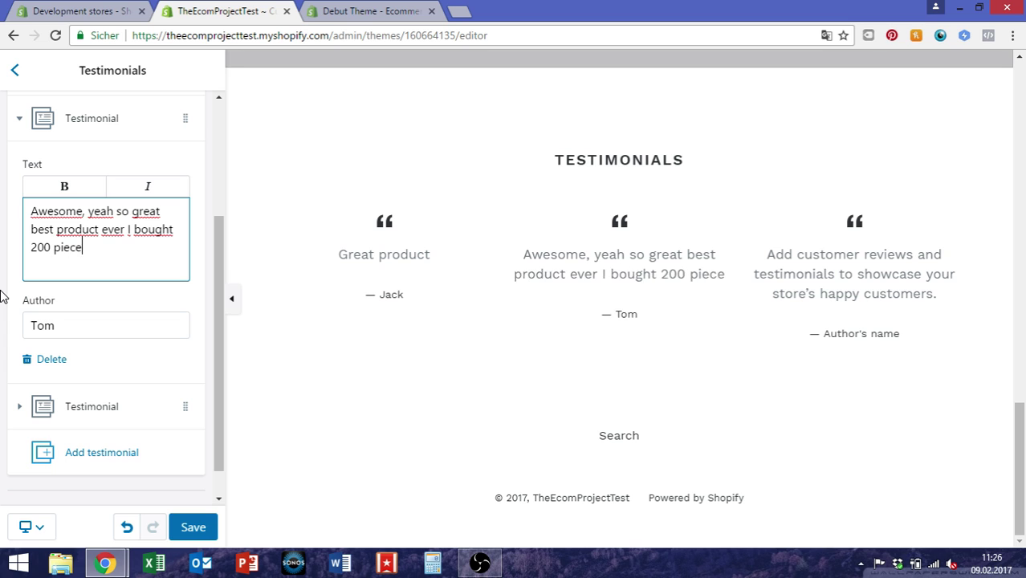
text(s imme)
key(BackSpace)
text(mediately)
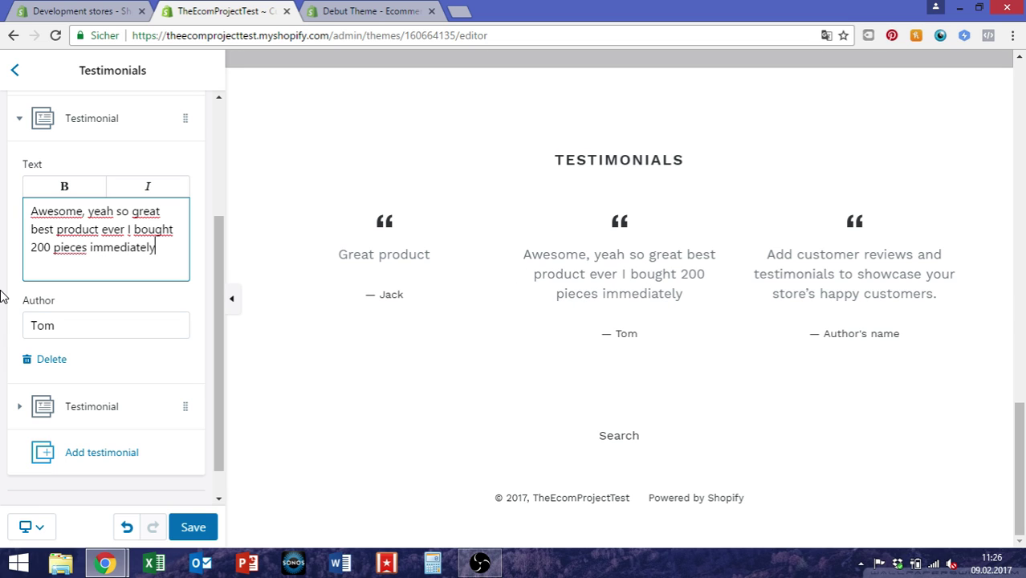
Step: Save the testimonial changes and review the Testimonials section in the preview
scroll(162, 361, down, 1)
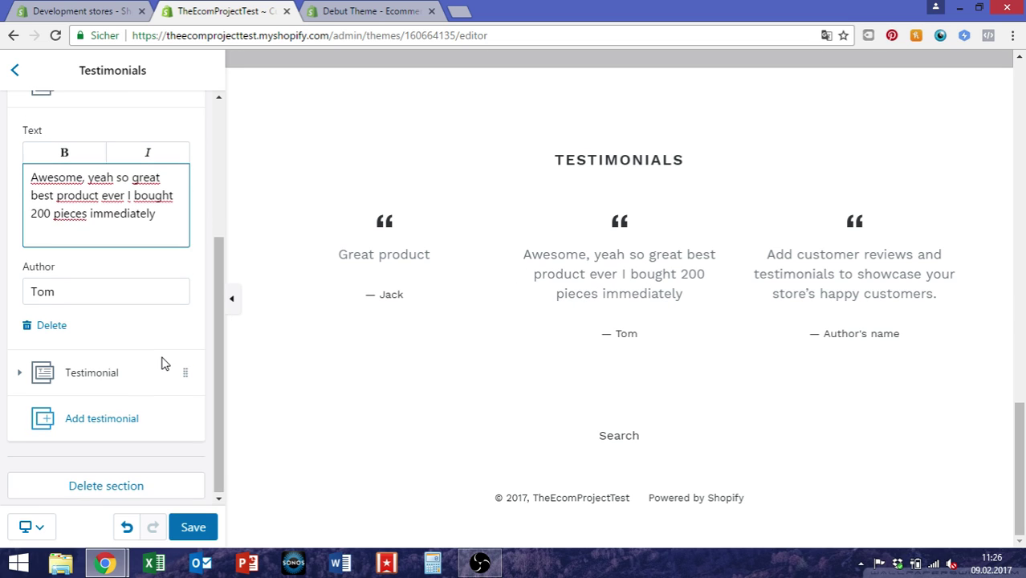
scroll(181, 408, up, 3)
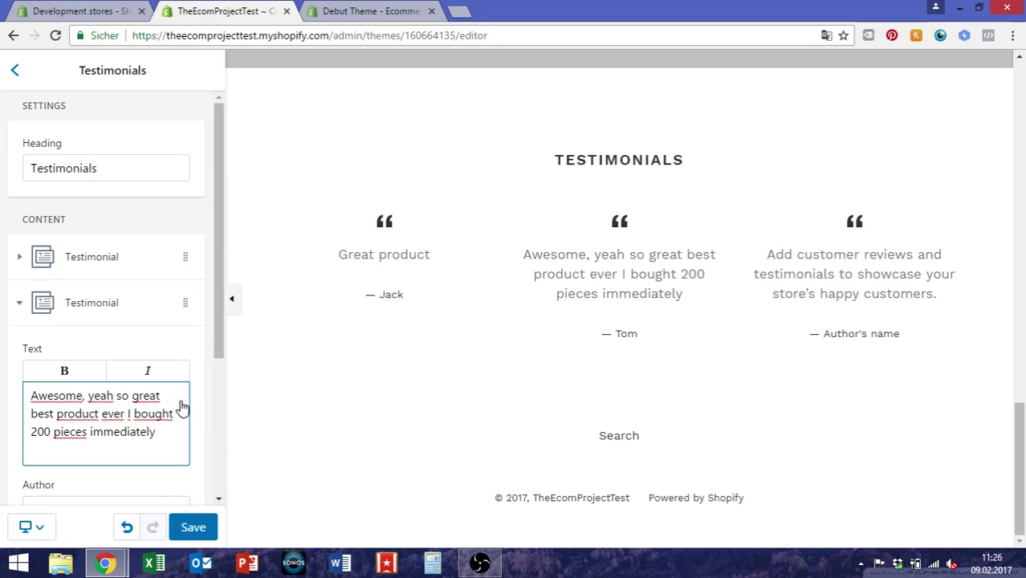
click(195, 529)
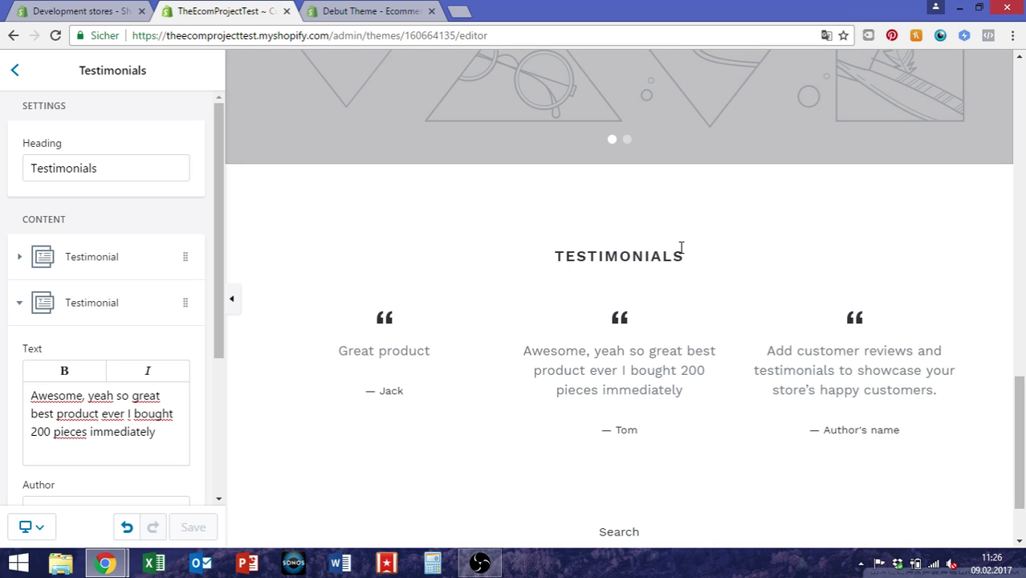
double_click(548, 263)
click(559, 273)
scroll(560, 274, up, 1)
scroll(560, 273, up, 1)
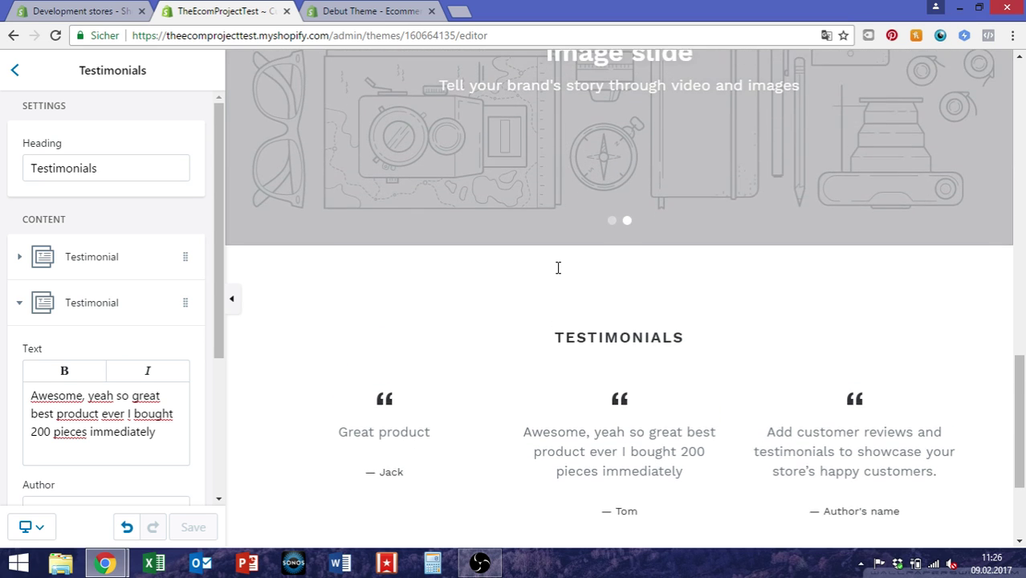
scroll(560, 274, up, 1)
scroll(560, 274, up, 3)
scroll(560, 274, up, 3)
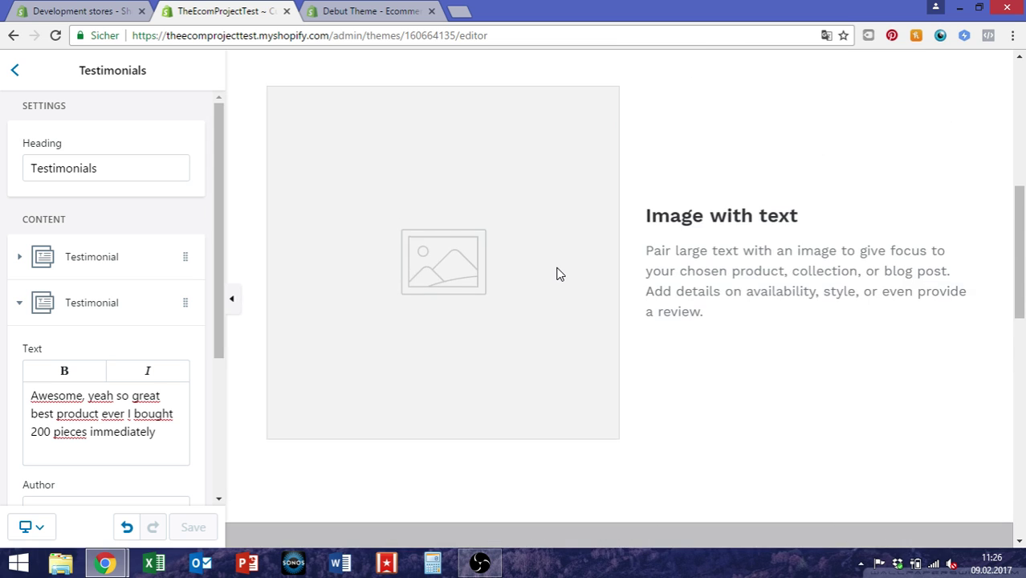
scroll(560, 274, up, 1)
scroll(560, 274, down, 3)
scroll(560, 274, down, 1)
scroll(556, 266, down, 2)
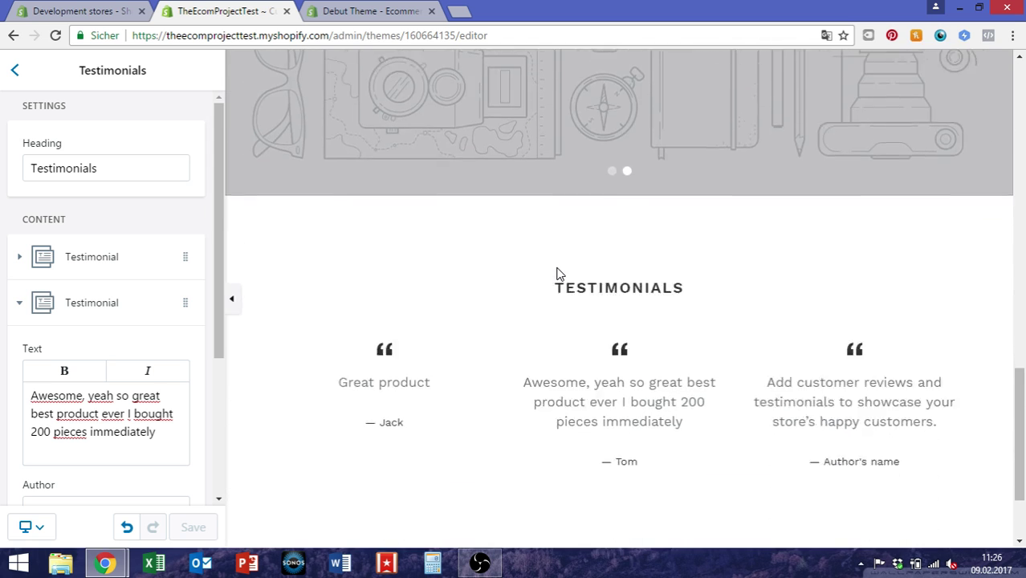
scroll(556, 267, down, 2)
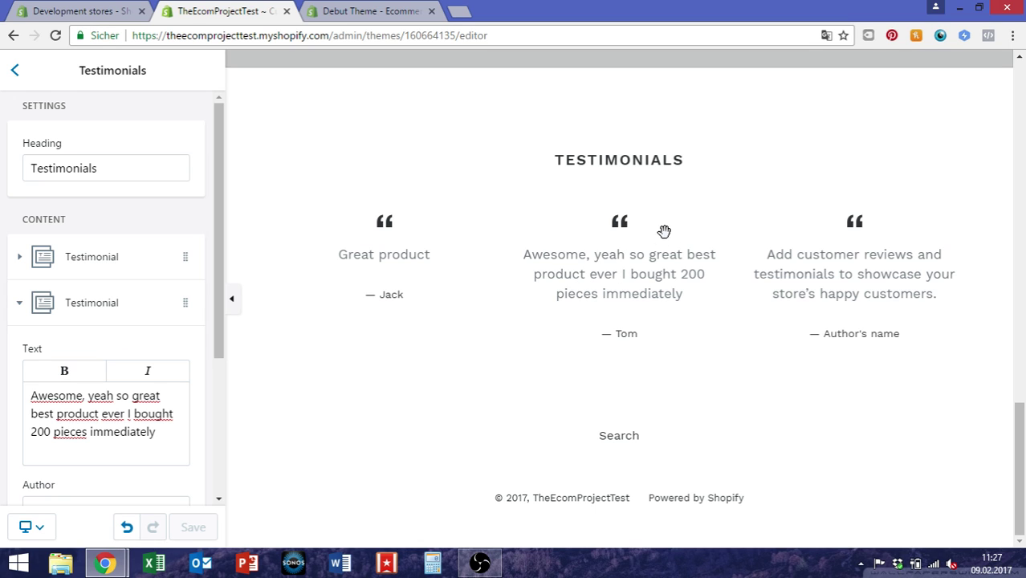
scroll(682, 306, up, 1)
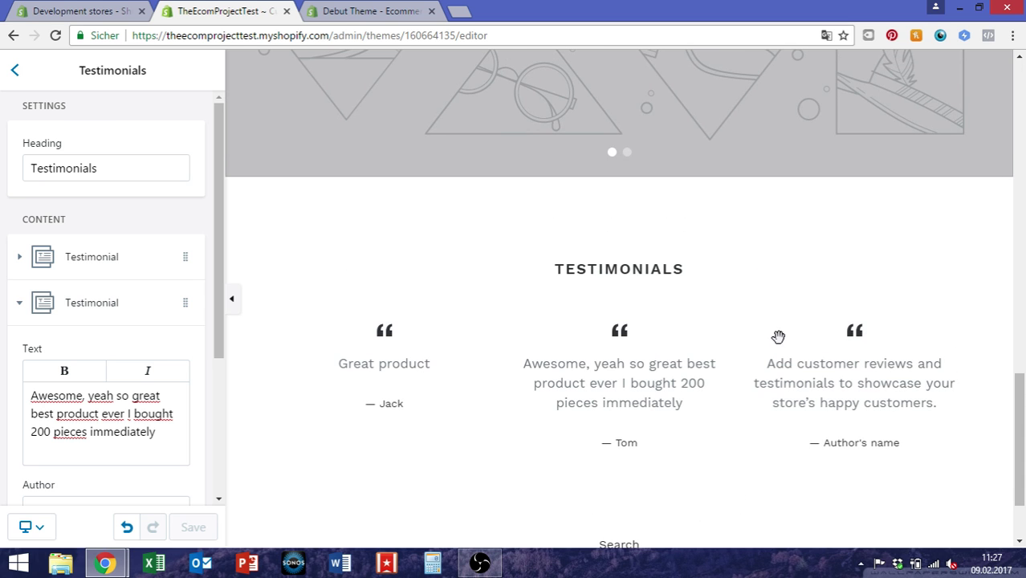
Step: Back in the sections list, scroll the preview from the hero banner to Testimonials
click(14, 70)
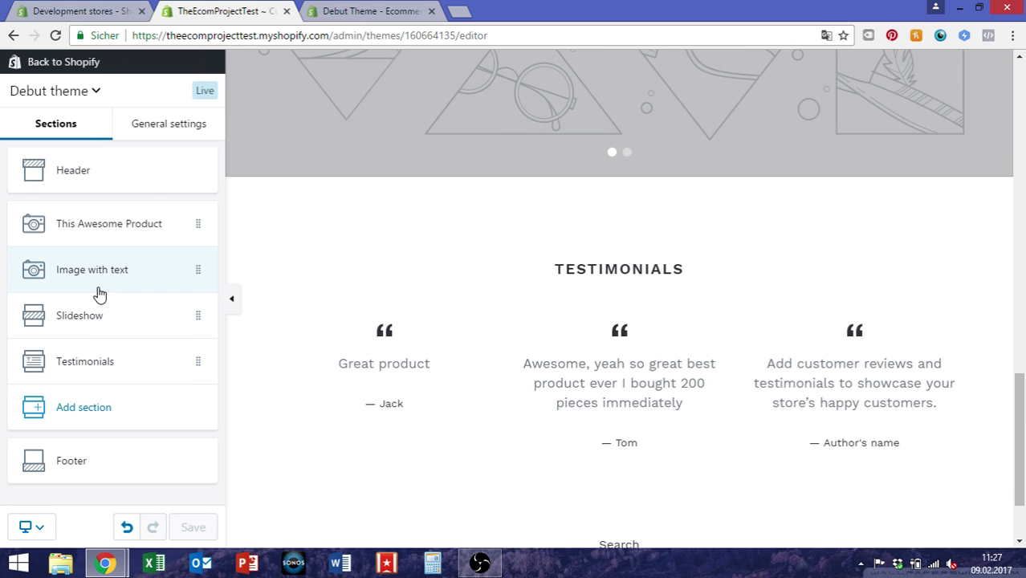
scroll(412, 321, up, 2)
scroll(412, 321, up, 5)
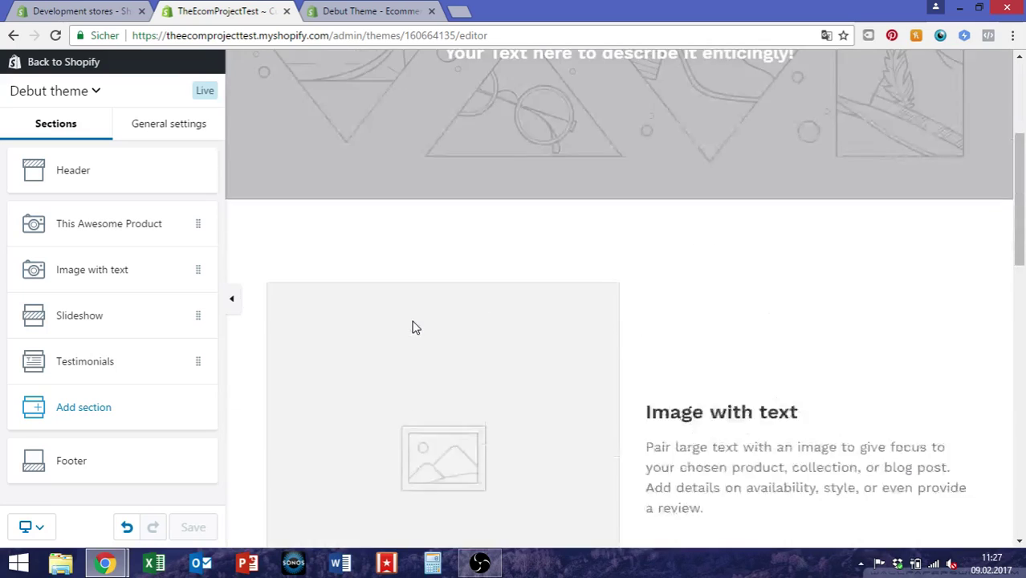
scroll(412, 322, up, 5)
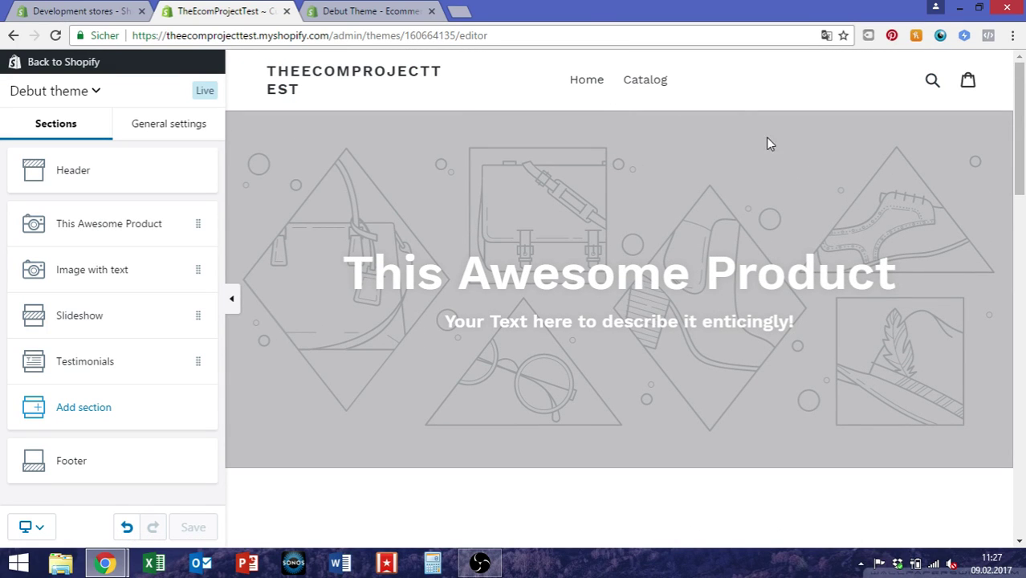
scroll(843, 237, down, 2)
scroll(843, 237, down, 5)
scroll(843, 237, down, 4)
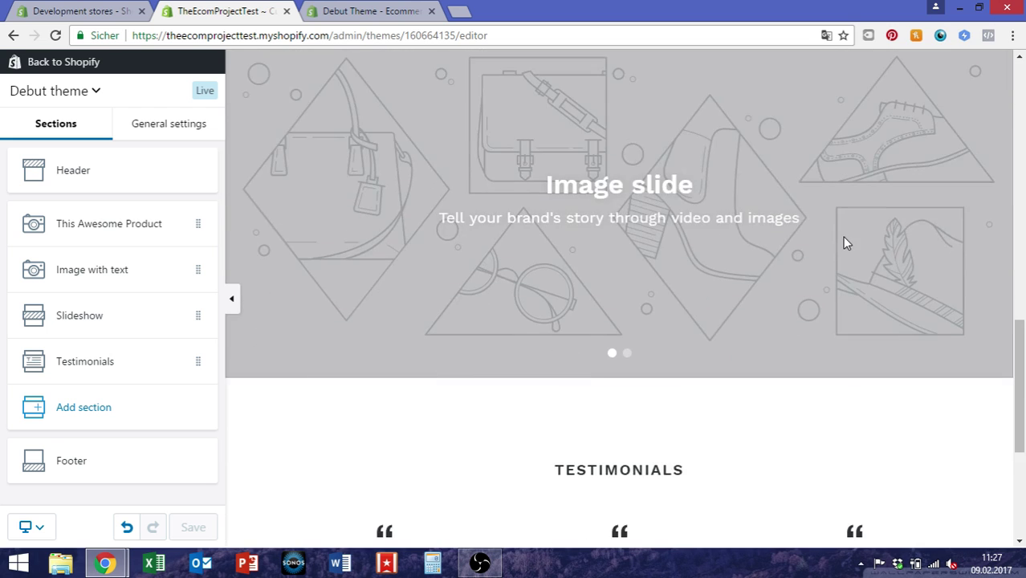
scroll(843, 237, down, 4)
scroll(842, 237, up, 7)
scroll(843, 241, up, 8)
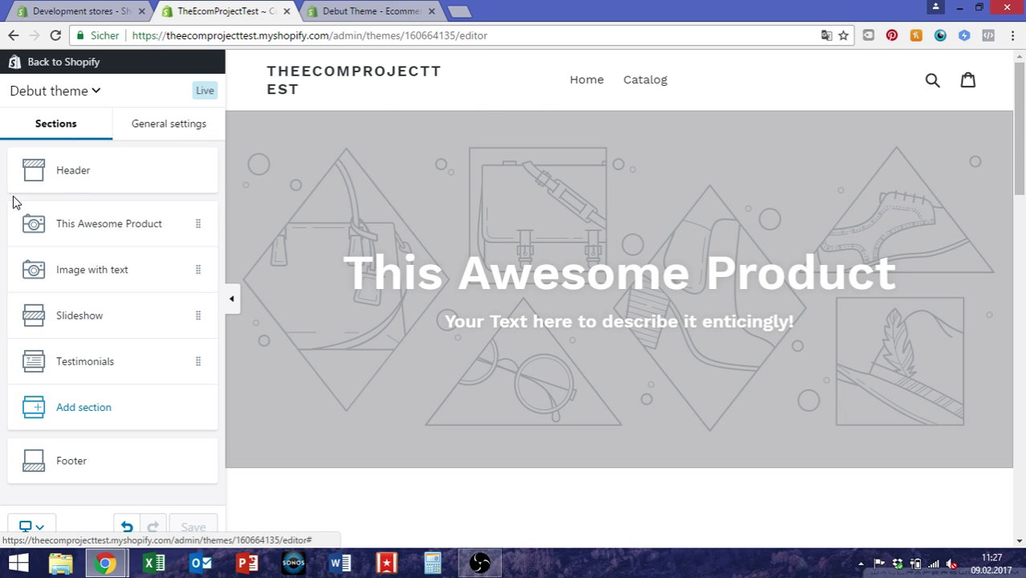
click(130, 404)
scroll(120, 396, down, 3)
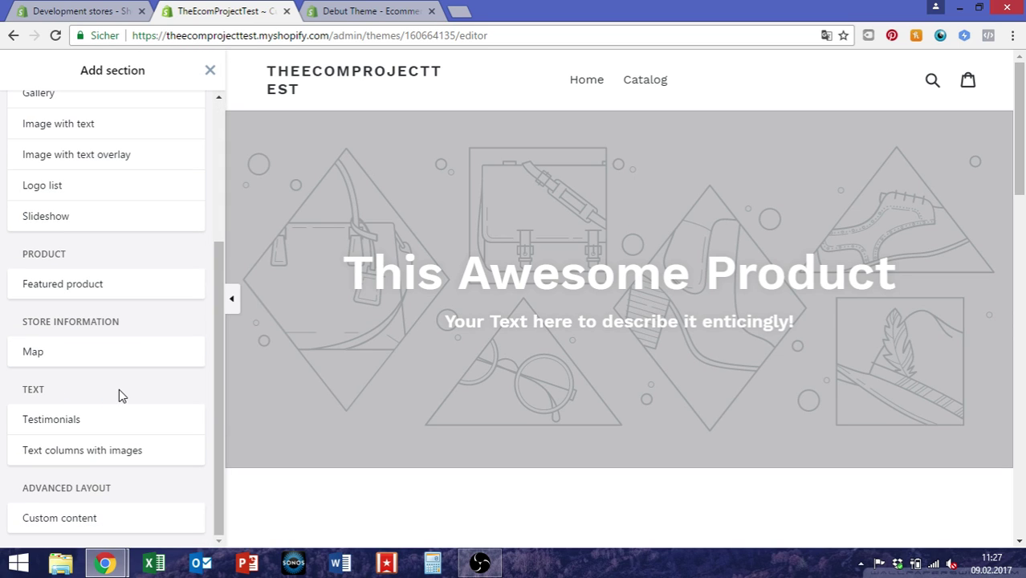
click(78, 283)
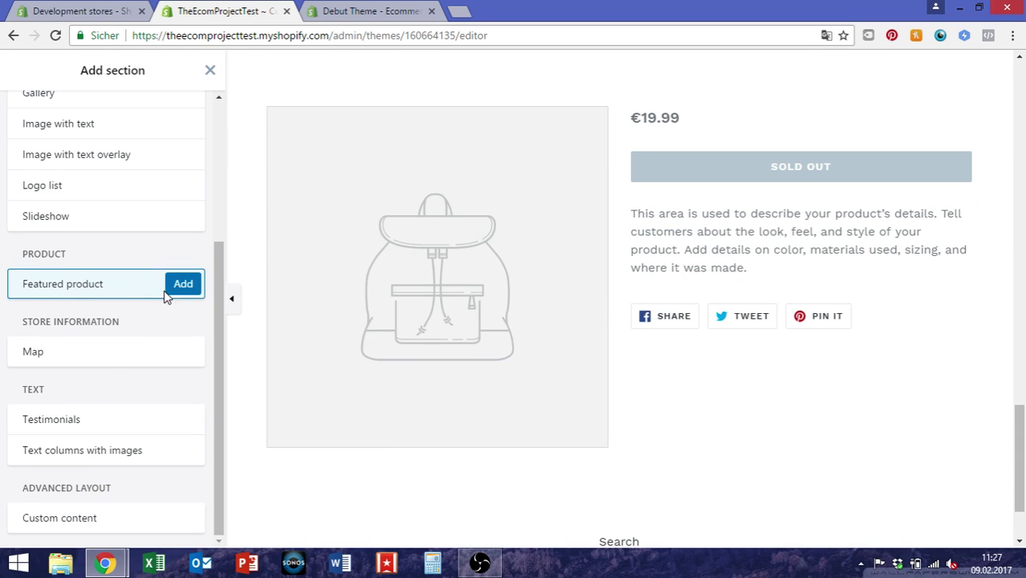
click(184, 285)
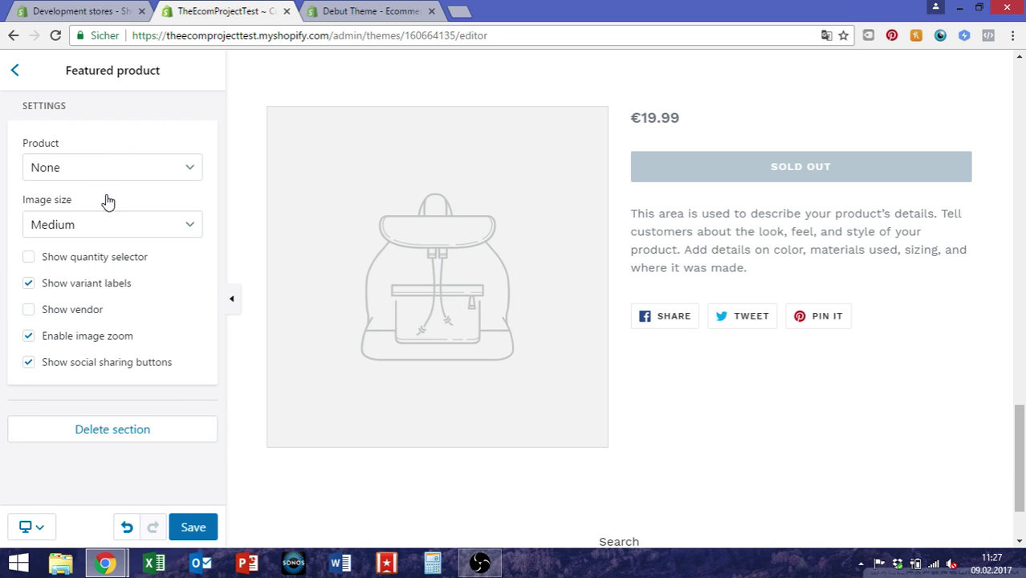
click(195, 532)
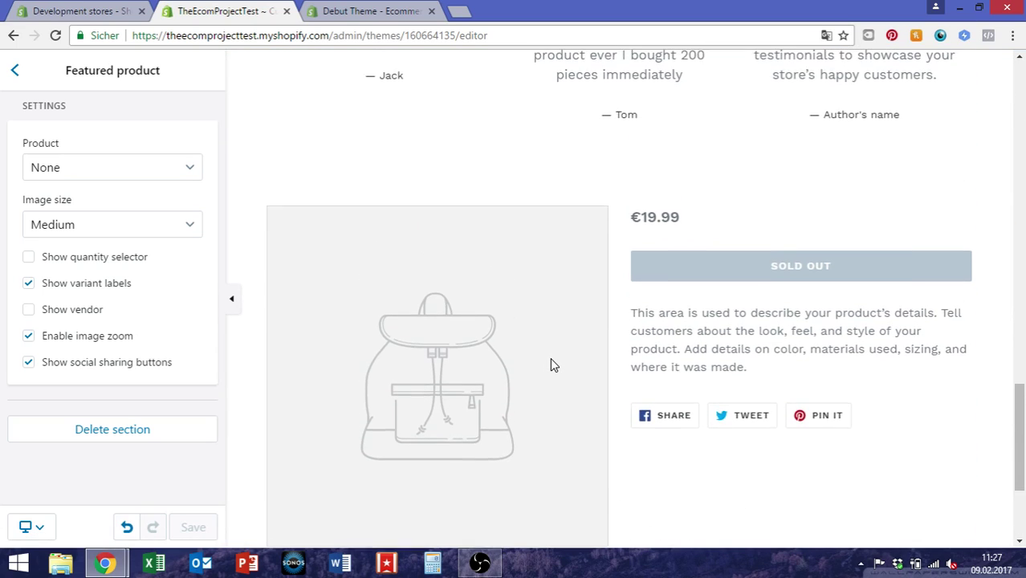
scroll(673, 295, down, 2)
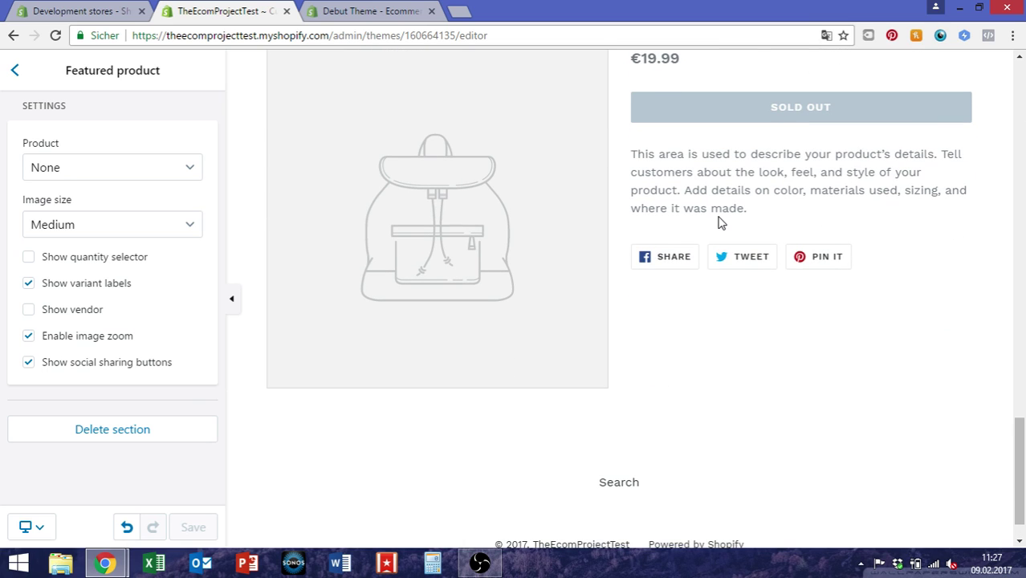
scroll(732, 414, down, 1)
scroll(734, 409, up, 4)
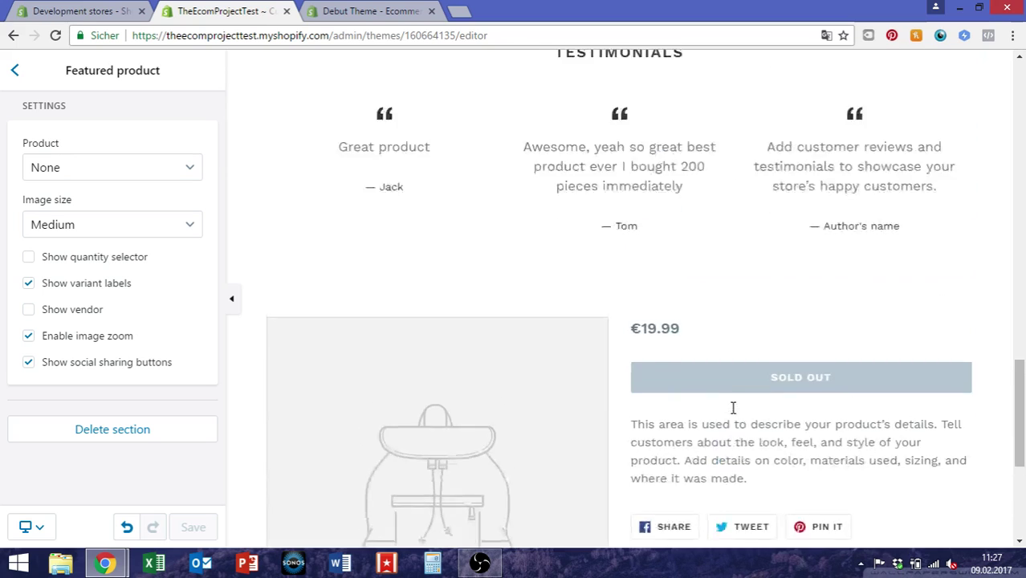
scroll(731, 404, up, 4)
scroll(658, 400, up, 5)
scroll(628, 367, up, 3)
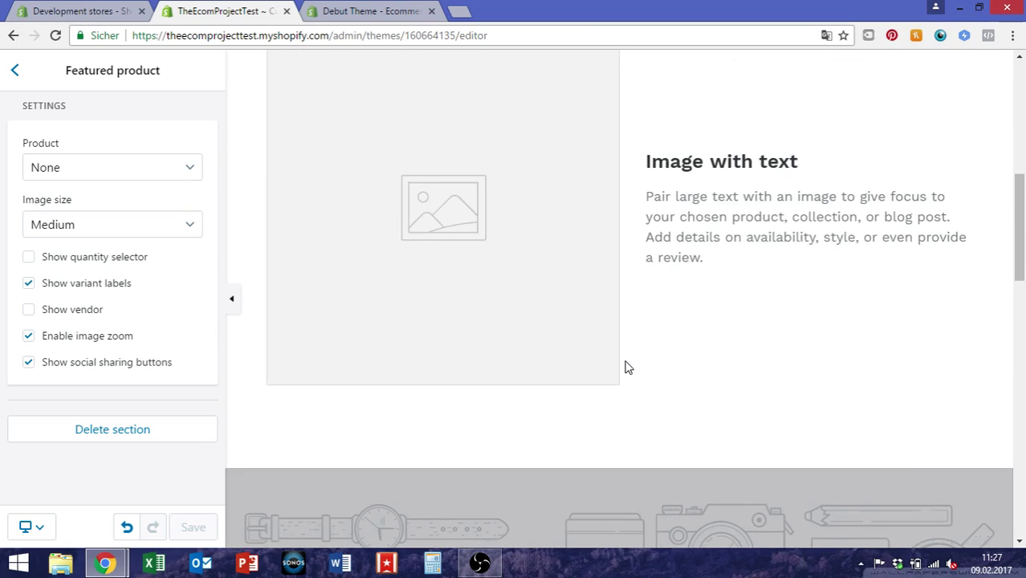
scroll(628, 367, up, 1)
scroll(611, 302, up, 1)
scroll(611, 302, up, 4)
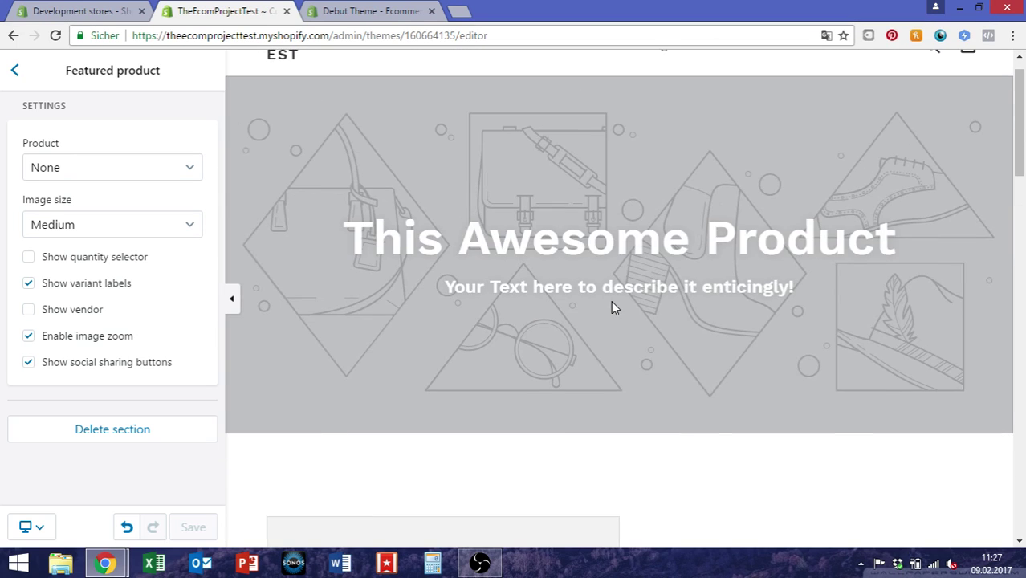
drag(369, 231, 858, 279)
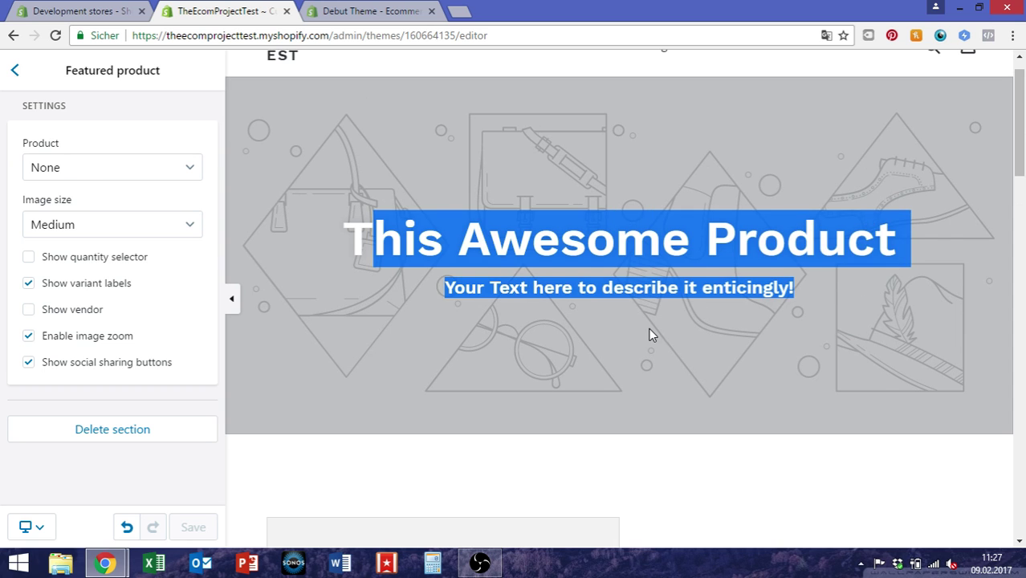
scroll(650, 330, down, 3)
scroll(650, 329, down, 5)
scroll(650, 330, down, 4)
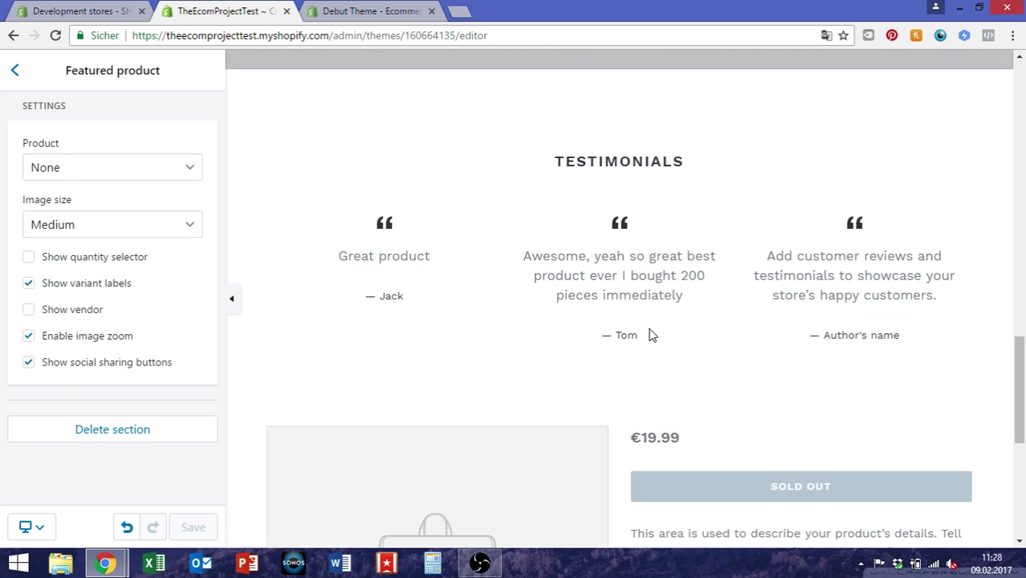
scroll(604, 372, down, 5)
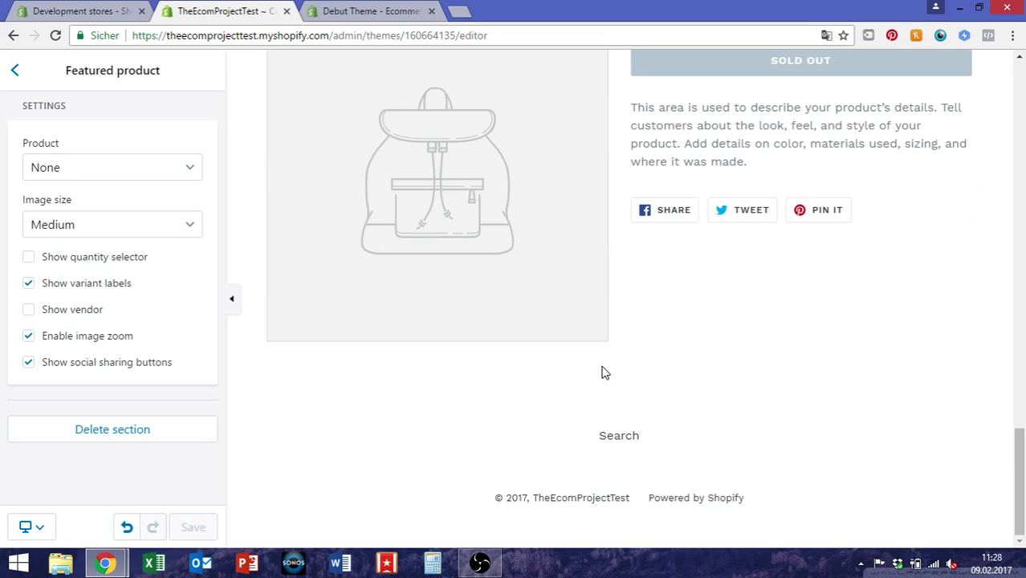
scroll(603, 372, up, 3)
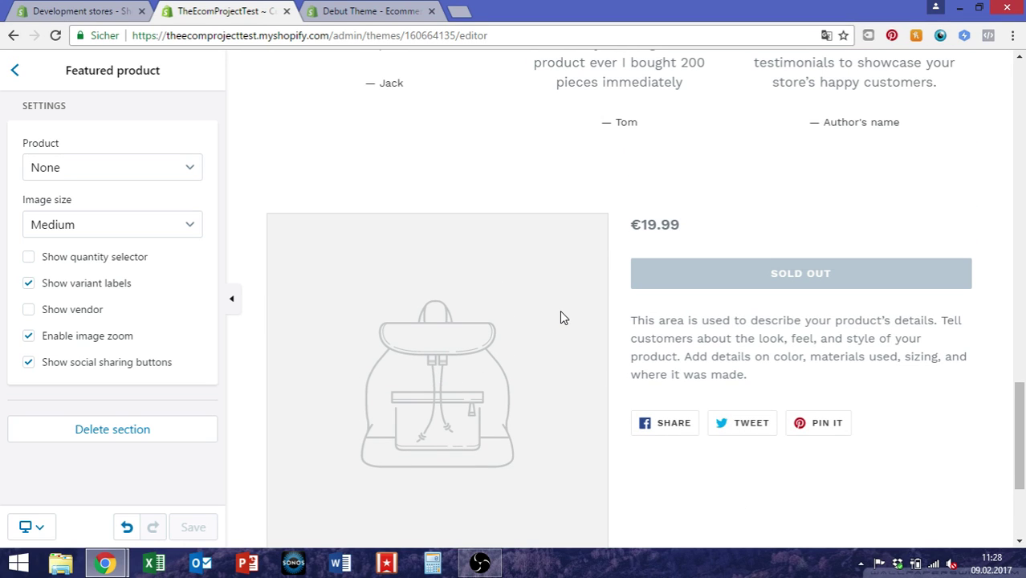
scroll(561, 313, down, 3)
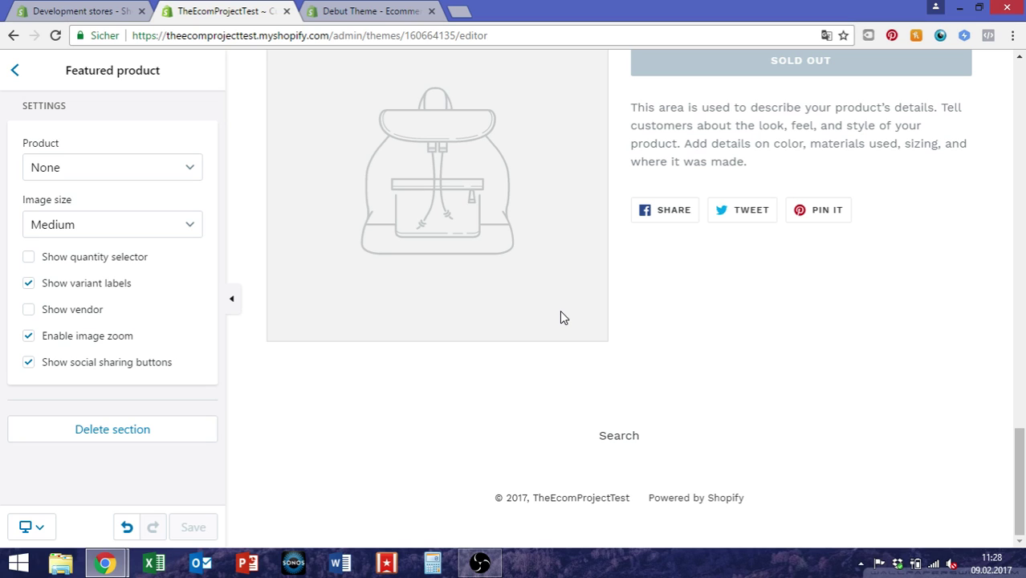
scroll(561, 317, up, 4)
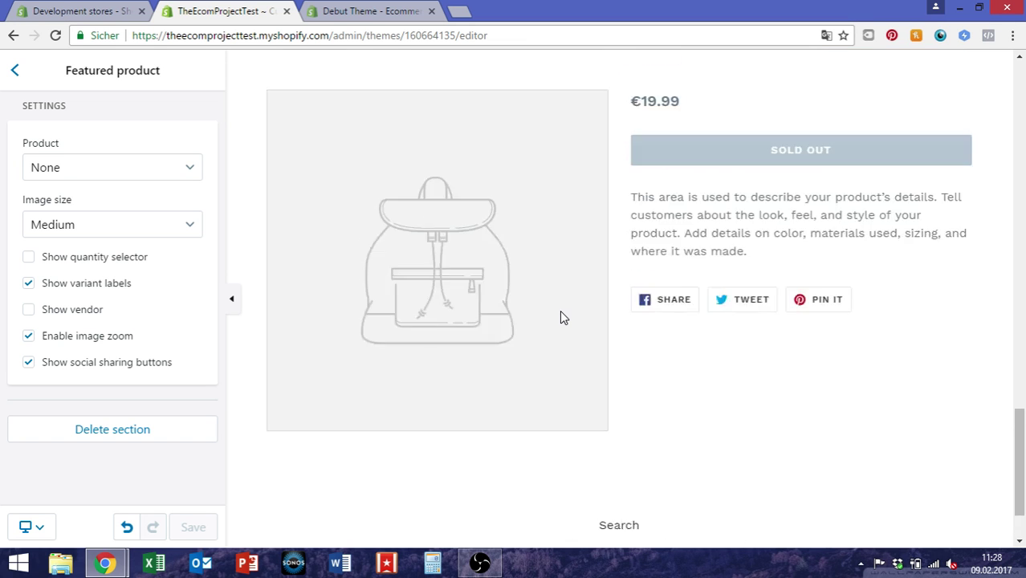
scroll(559, 310, up, 5)
scroll(560, 310, up, 5)
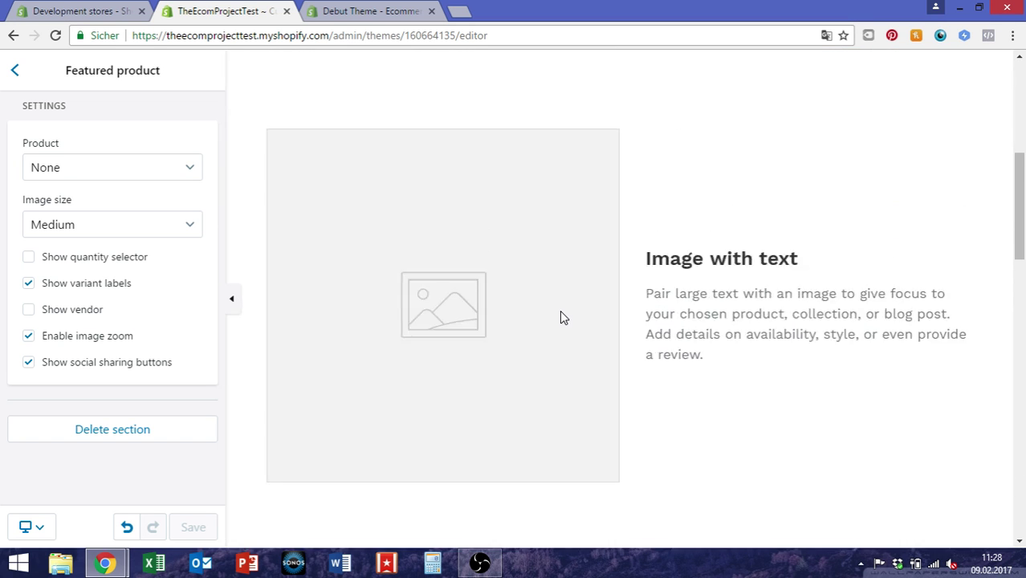
scroll(560, 310, up, 2)
scroll(559, 310, up, 3)
scroll(561, 313, up, 2)
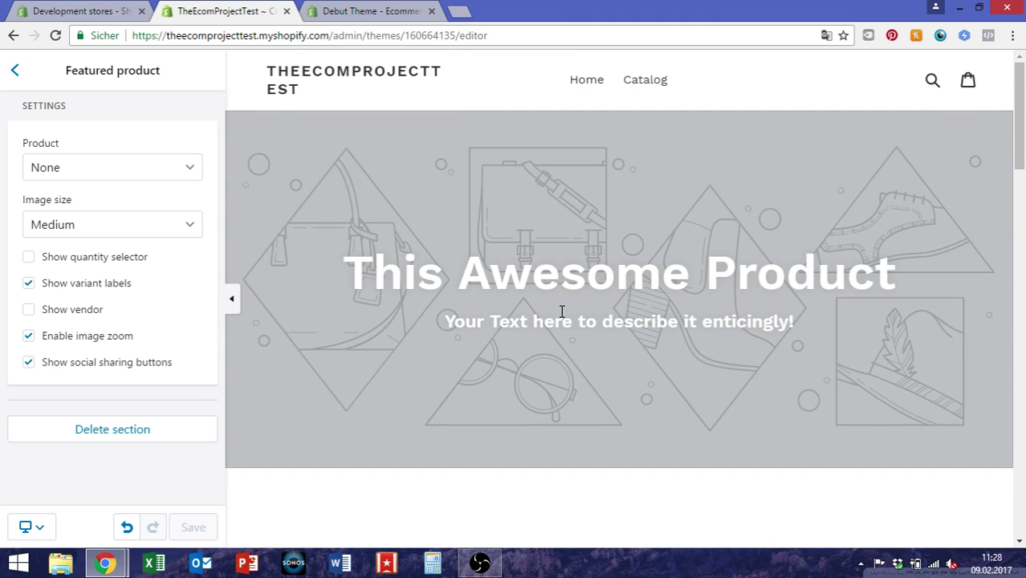
scroll(561, 312, down, 2)
scroll(560, 312, down, 4)
scroll(561, 312, down, 4)
scroll(560, 311, down, 5)
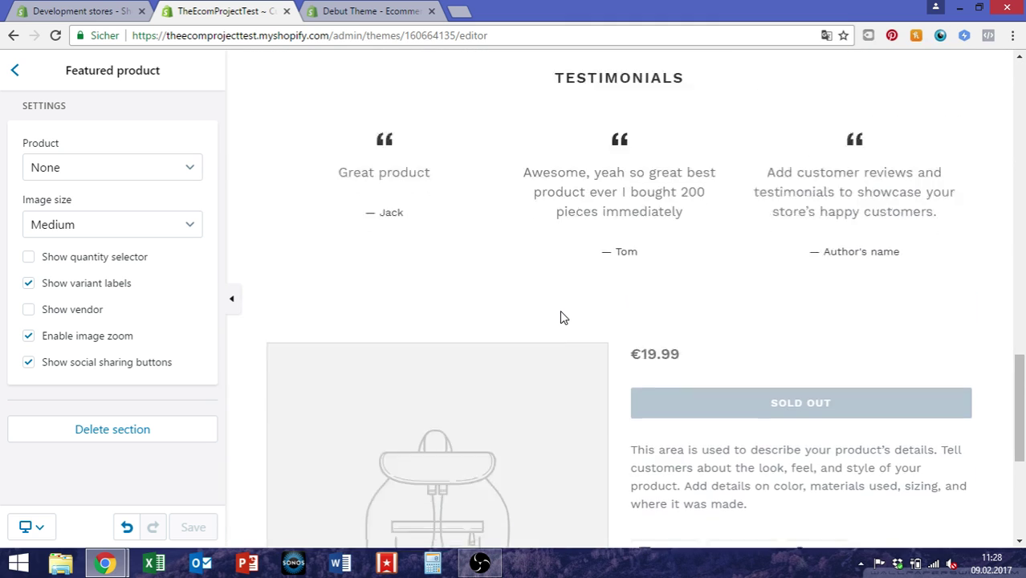
scroll(561, 312, down, 5)
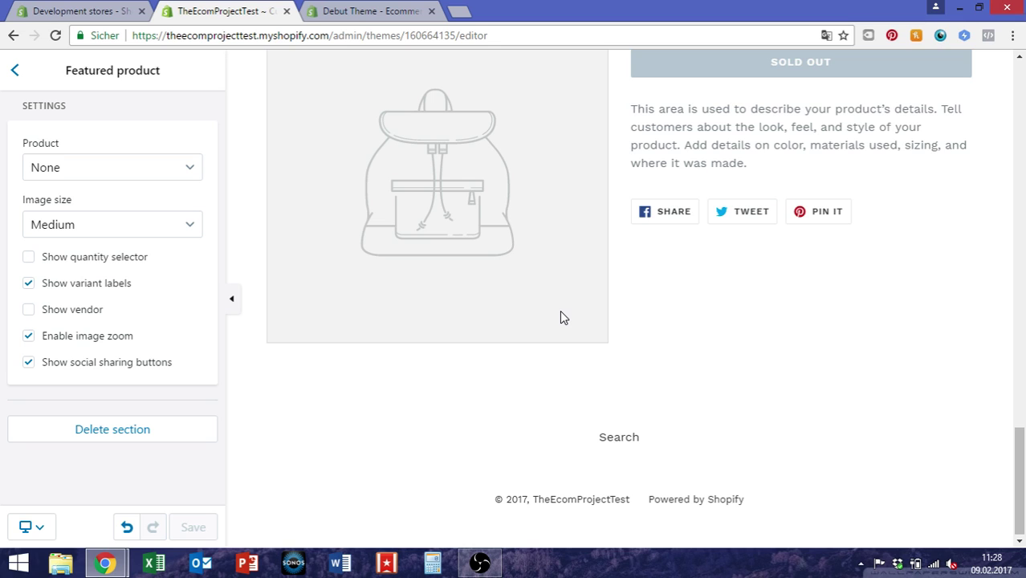
scroll(560, 317, up, 2)
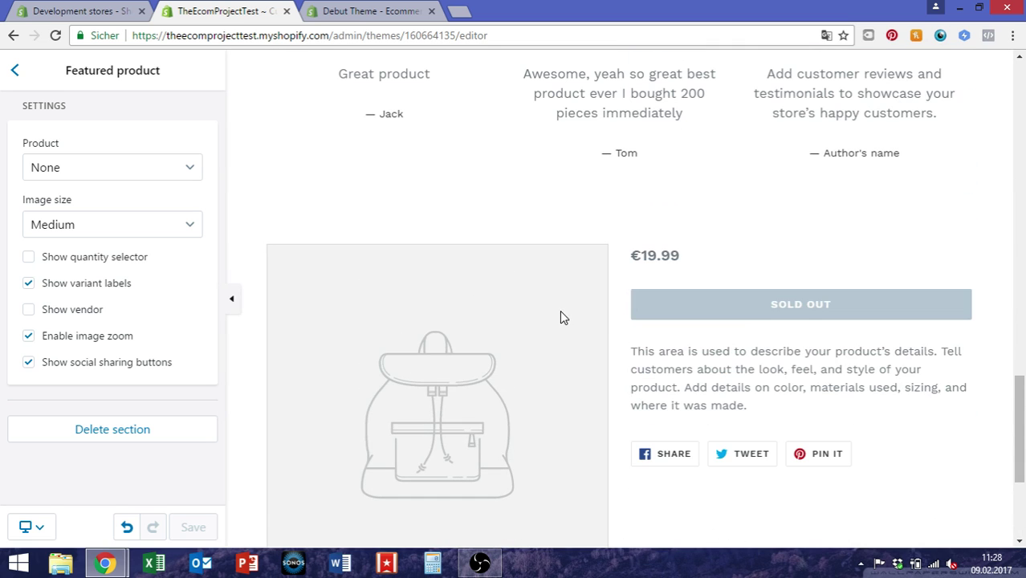
scroll(349, 319, up, 10)
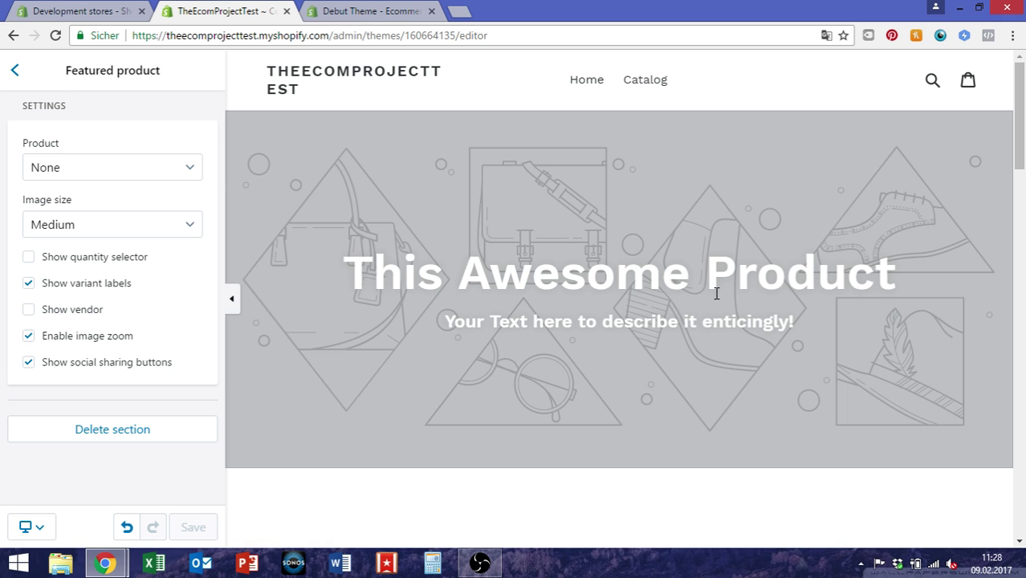
scroll(716, 294, down, 5)
scroll(717, 296, down, 9)
scroll(717, 292, up, 2)
scroll(683, 293, up, 4)
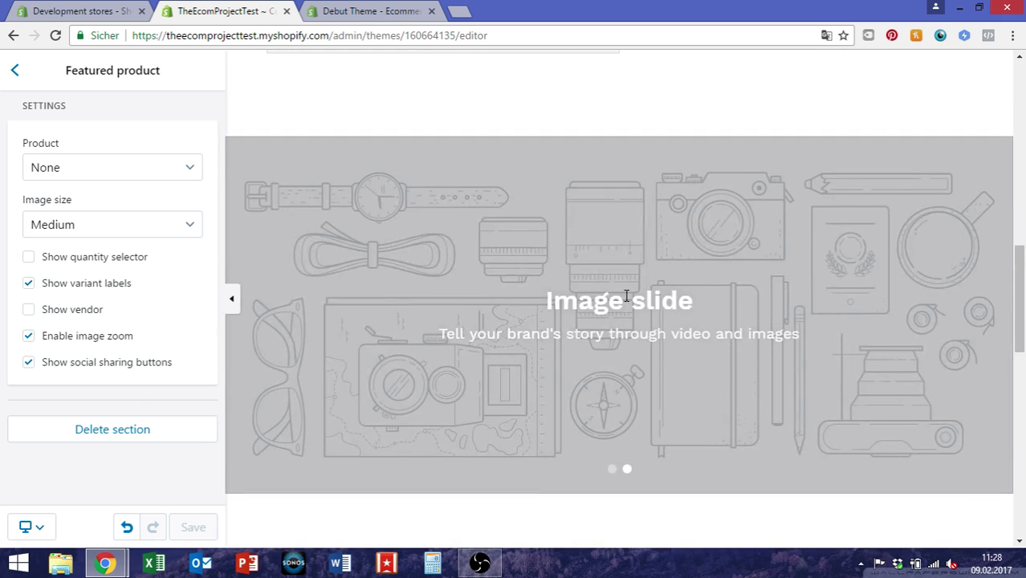
scroll(568, 394, down, 5)
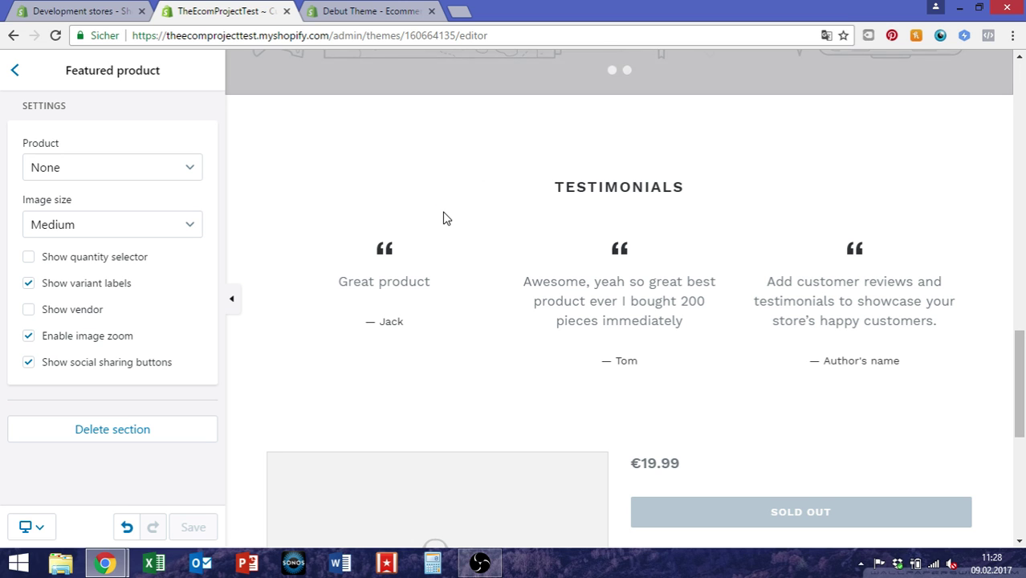
scroll(440, 215, up, 4)
scroll(443, 213, up, 5)
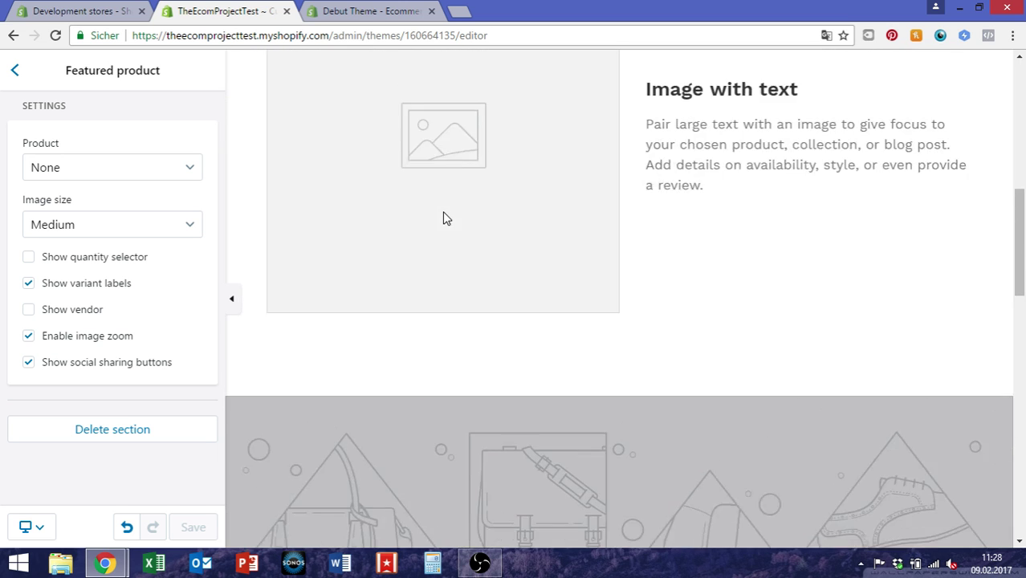
scroll(443, 215, up, 5)
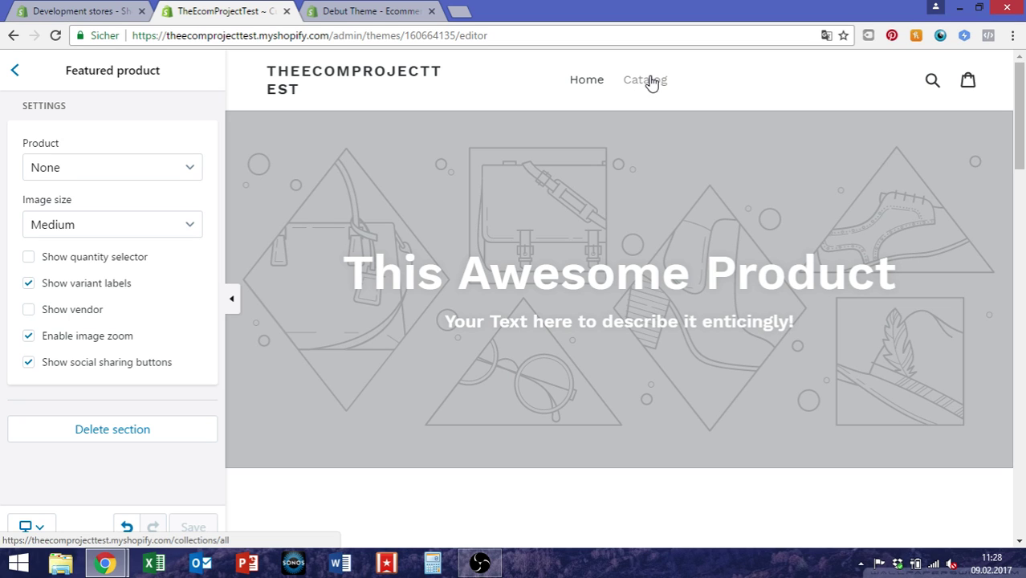
scroll(535, 292, down, 1)
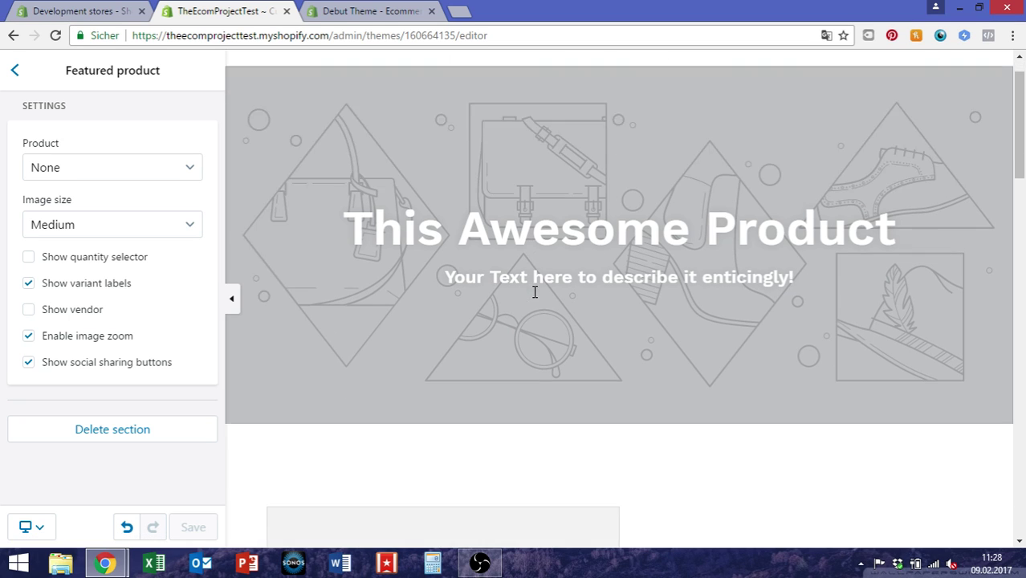
scroll(534, 292, down, 5)
scroll(535, 294, down, 5)
scroll(600, 336, up, 5)
scroll(600, 337, up, 6)
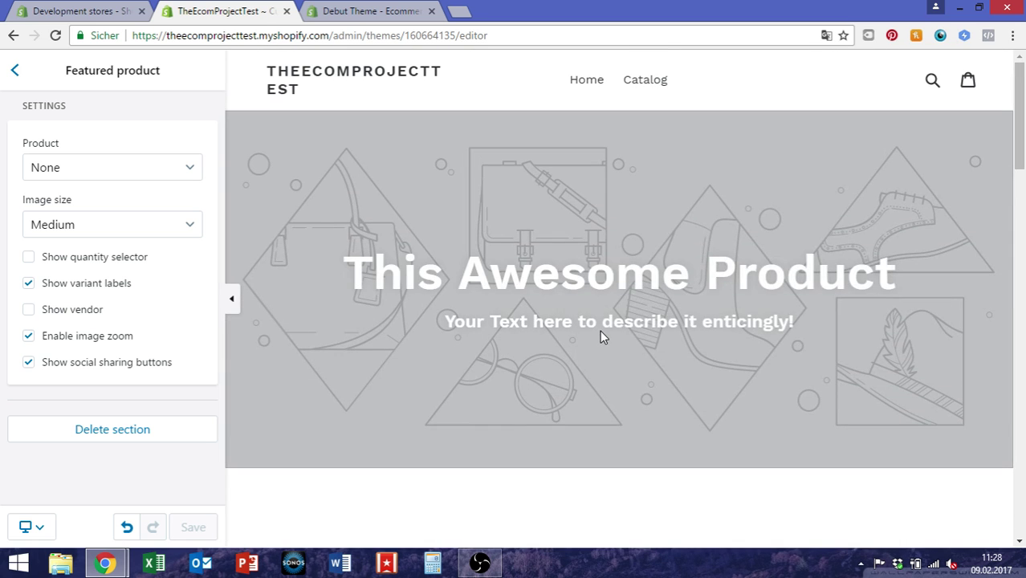
scroll(602, 337, down, 5)
scroll(601, 337, down, 5)
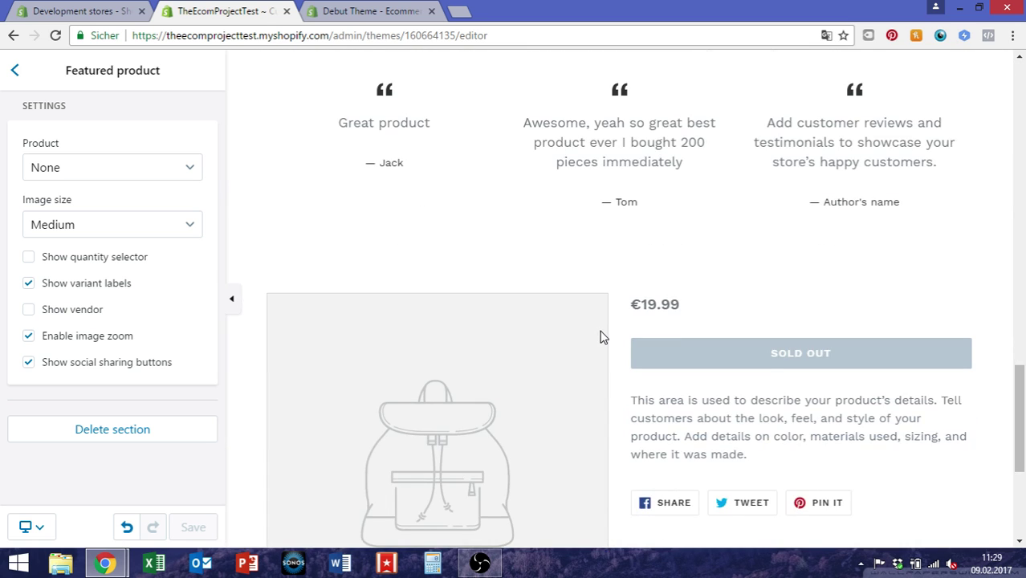
Step: Open the preview's Catalog page and scroll its grid of placeholder products
scroll(603, 337, up, 10)
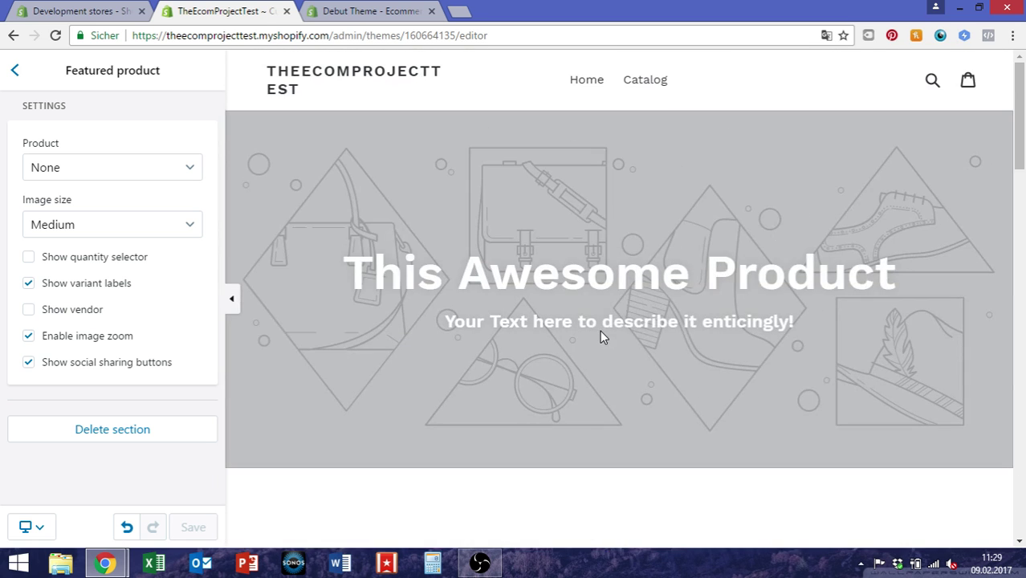
click(653, 89)
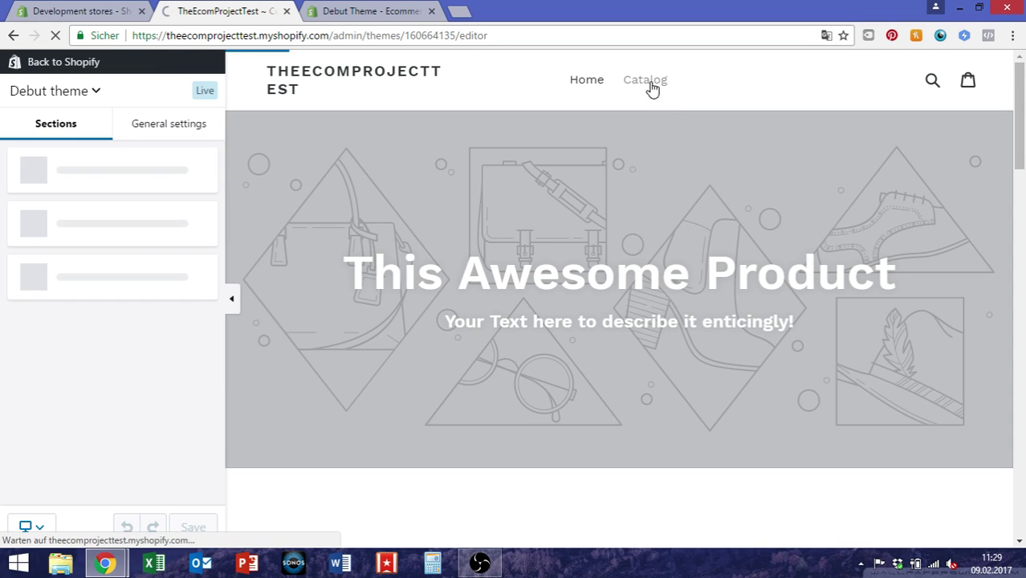
scroll(671, 222, down, 1)
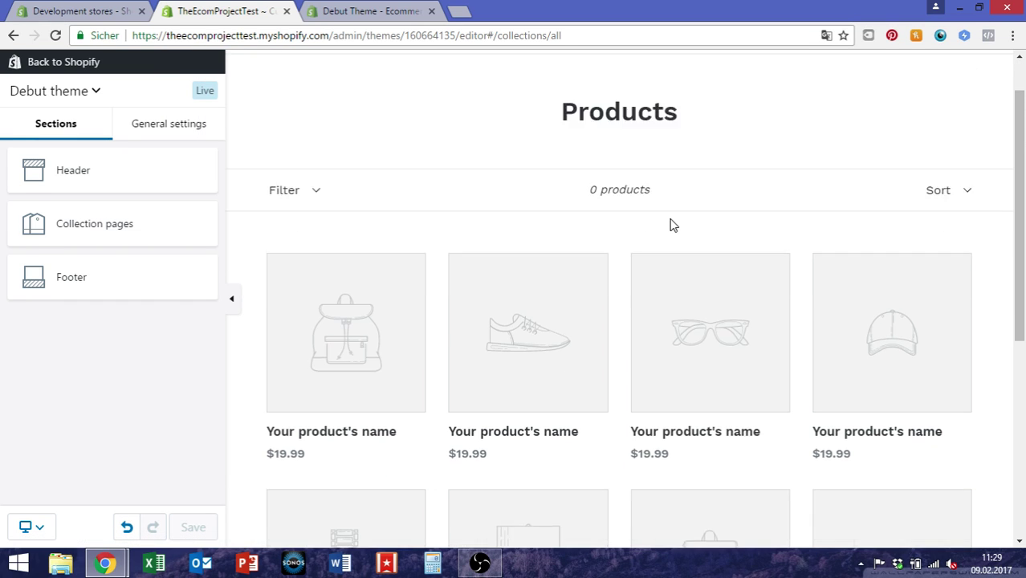
scroll(672, 222, down, 1)
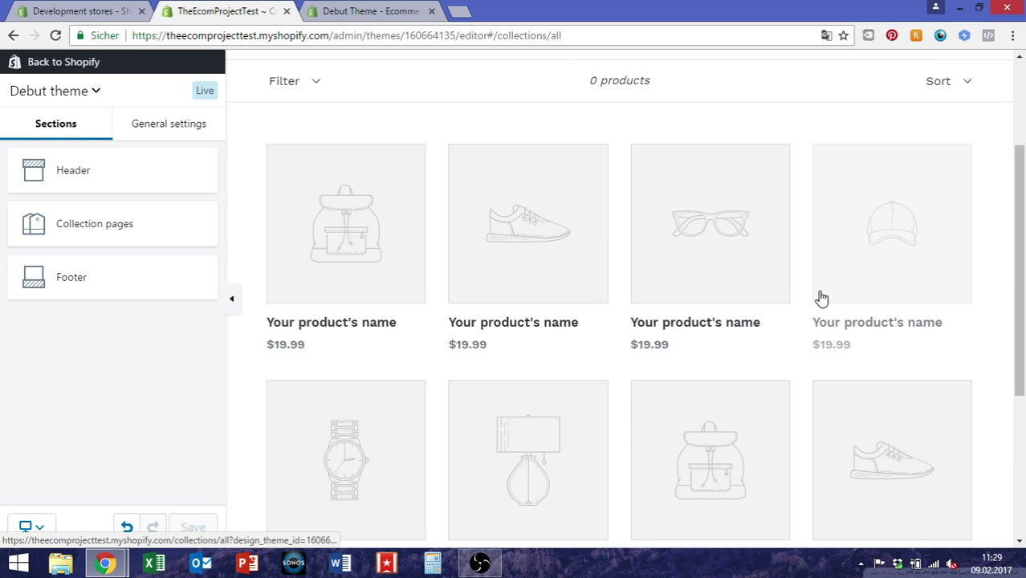
scroll(419, 294, up, 2)
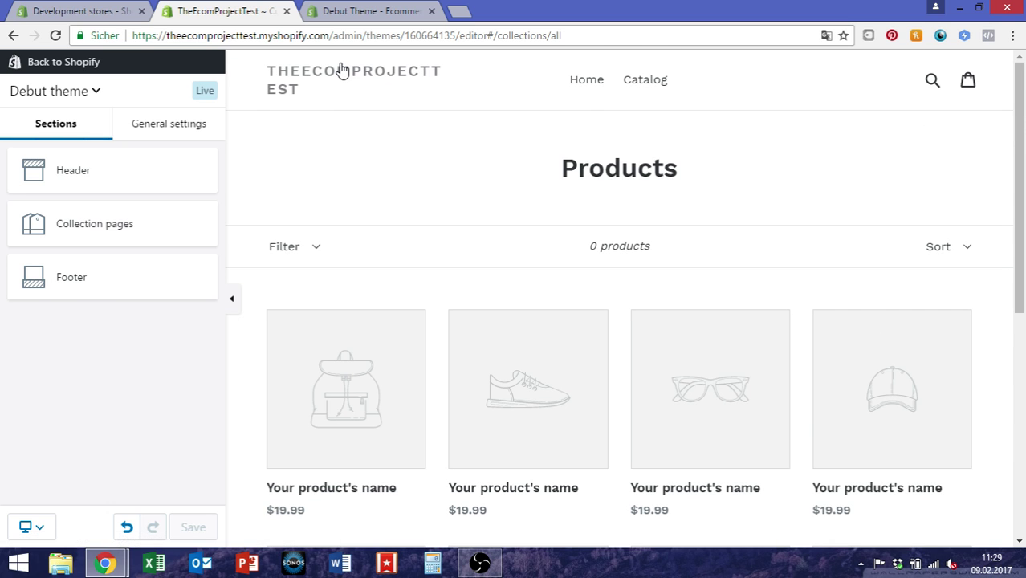
click(587, 82)
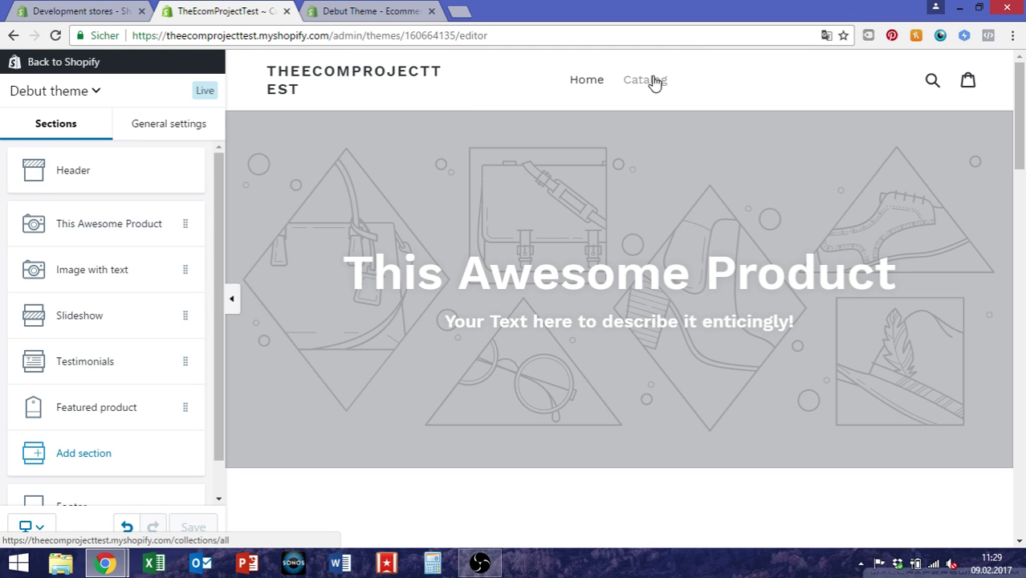
scroll(621, 265, down, 6)
scroll(620, 265, down, 6)
scroll(621, 265, down, 3)
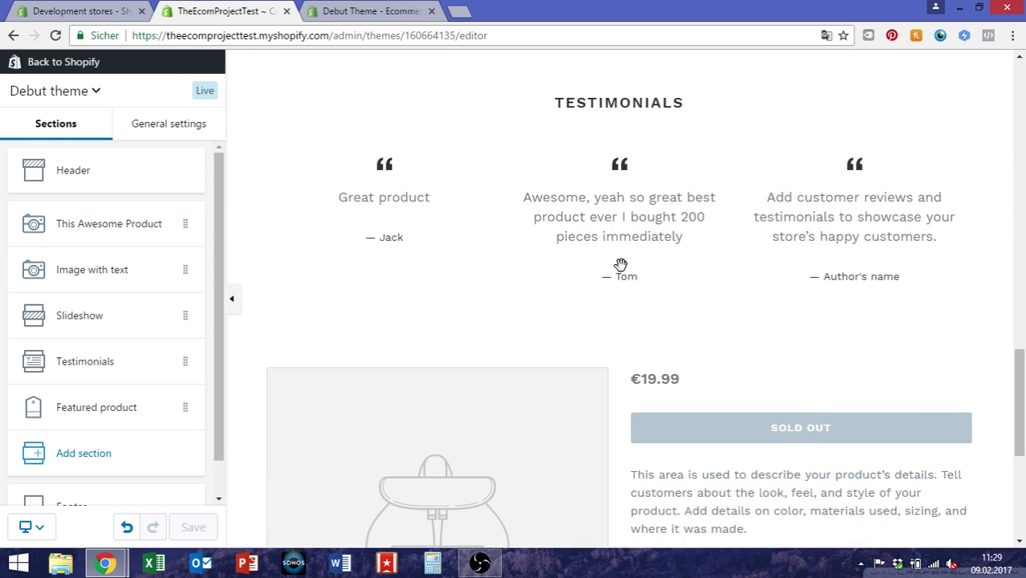
scroll(621, 265, down, 5)
scroll(621, 265, up, 5)
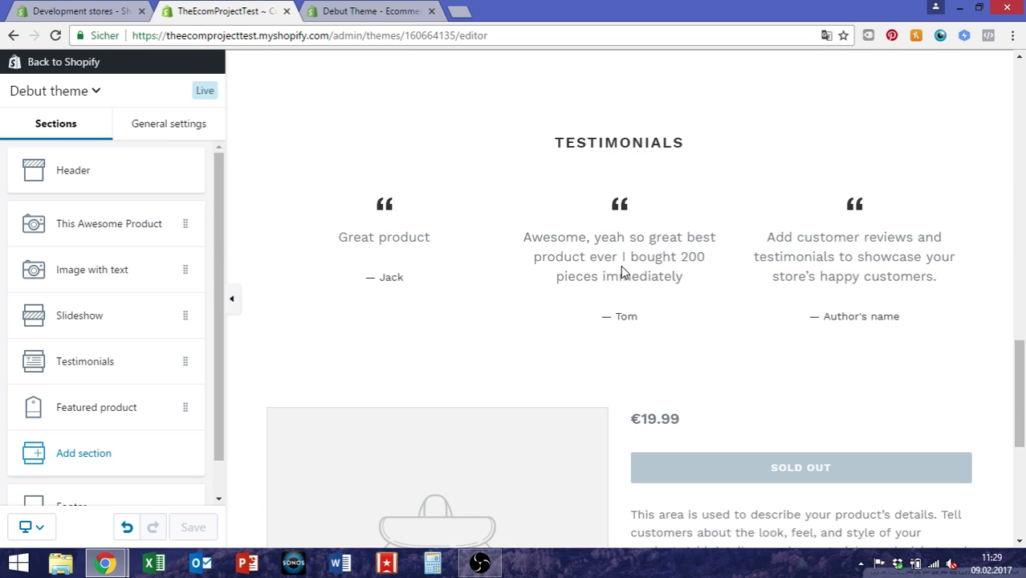
double_click(619, 148)
scroll(621, 180, down, 2)
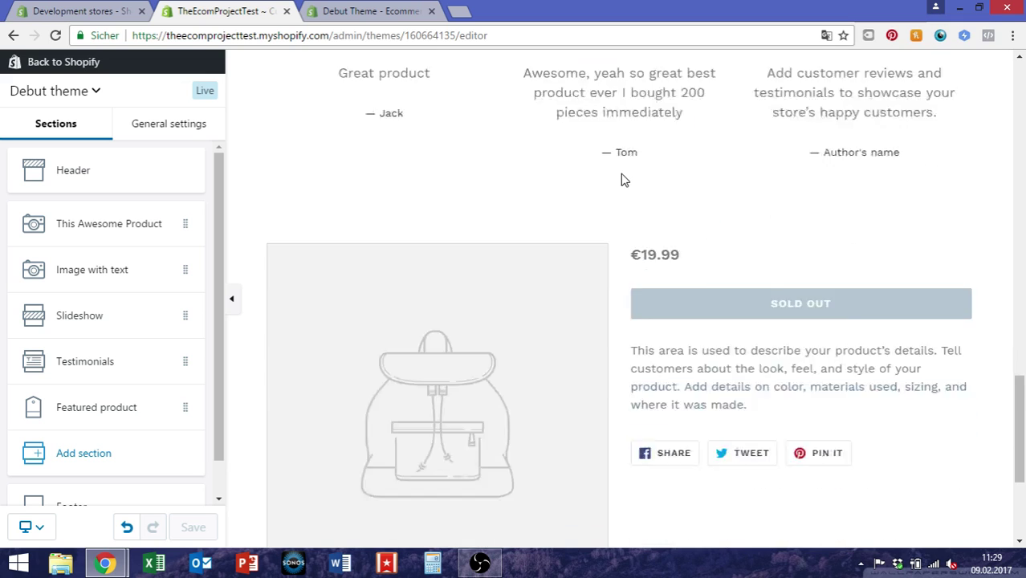
scroll(621, 179, down, 1)
scroll(623, 179, down, 2)
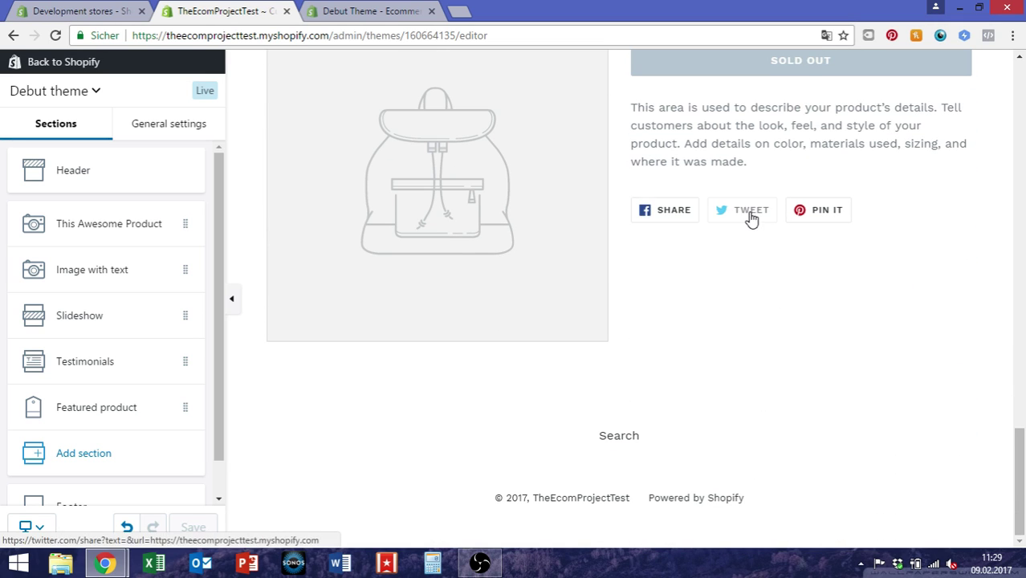
scroll(647, 225, up, 3)
scroll(647, 225, up, 6)
scroll(647, 224, up, 3)
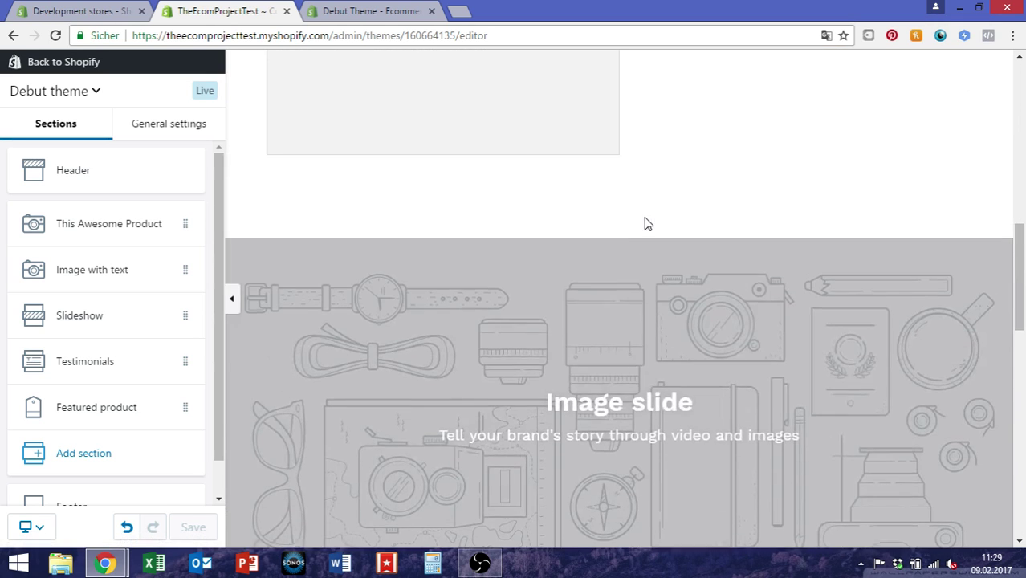
scroll(646, 224, up, 4)
scroll(646, 223, up, 4)
scroll(647, 223, up, 2)
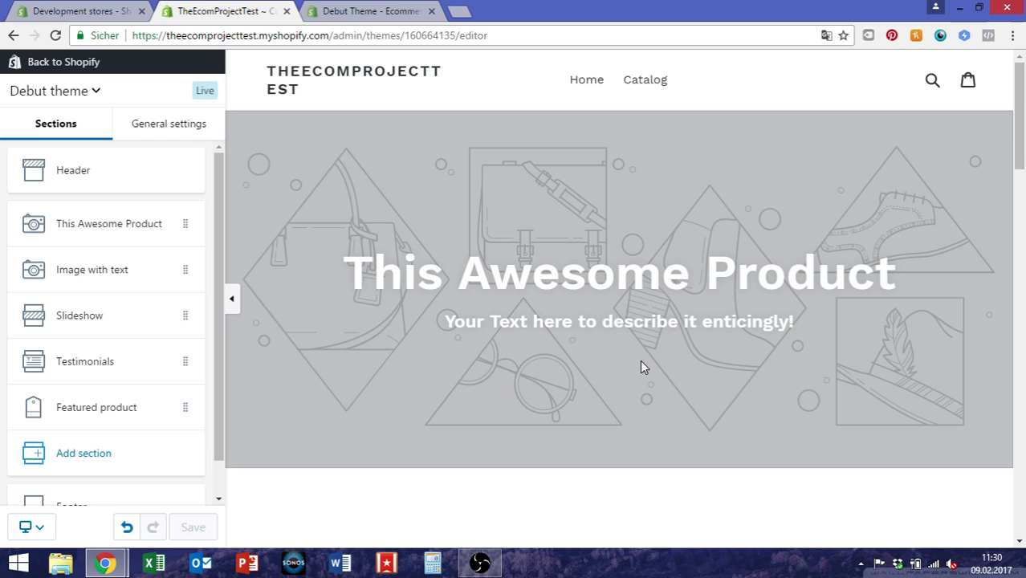
scroll(641, 363, down, 5)
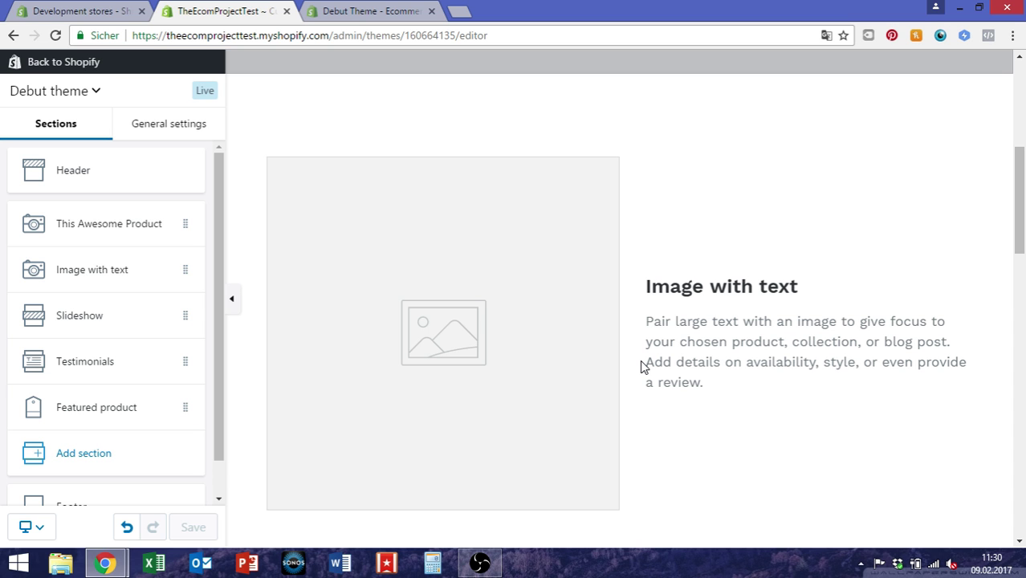
scroll(643, 365, down, 3)
scroll(642, 365, down, 5)
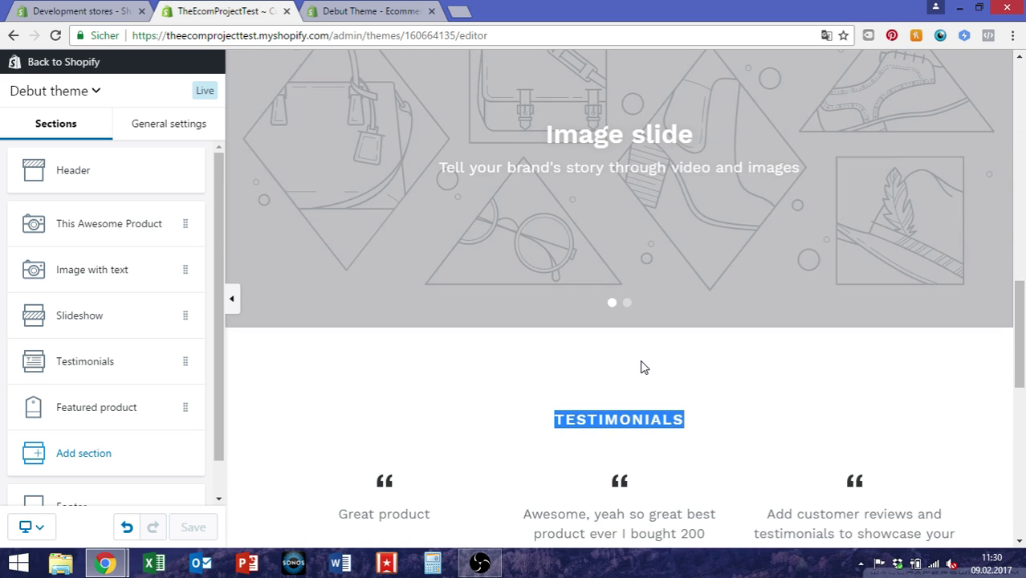
scroll(641, 367, down, 2)
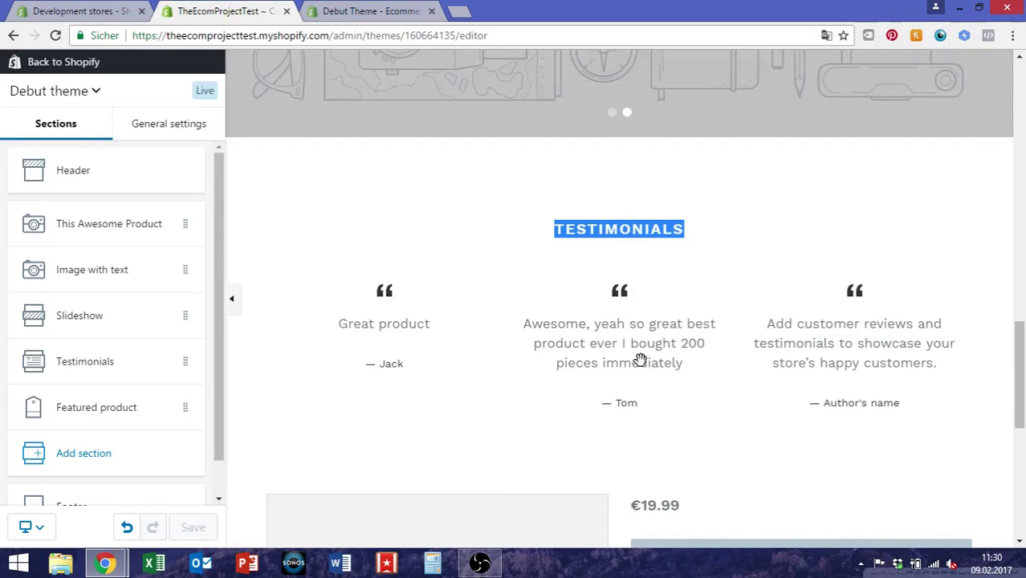
scroll(640, 360, down, 2)
scroll(640, 360, down, 3)
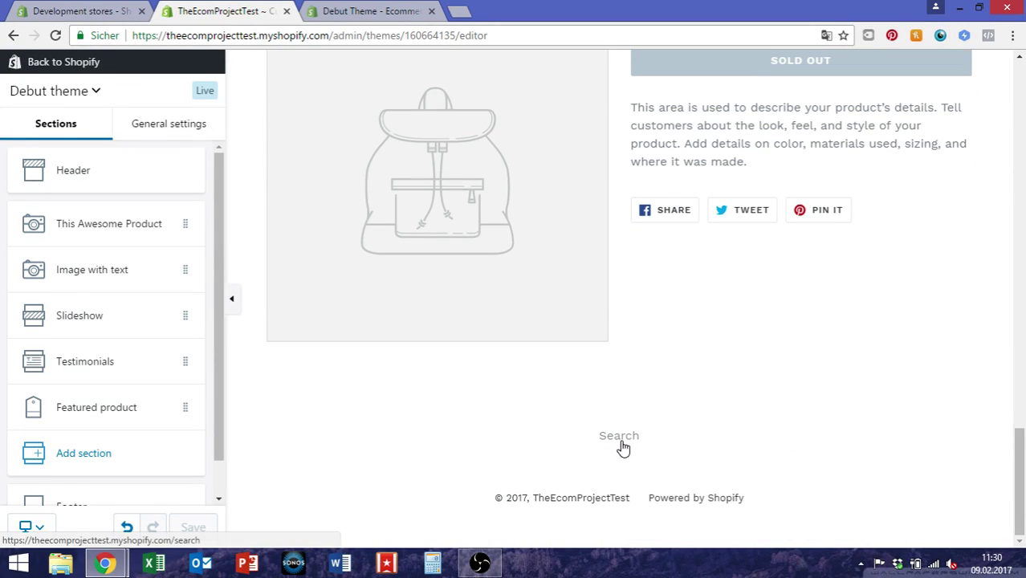
scroll(717, 517, up, 2)
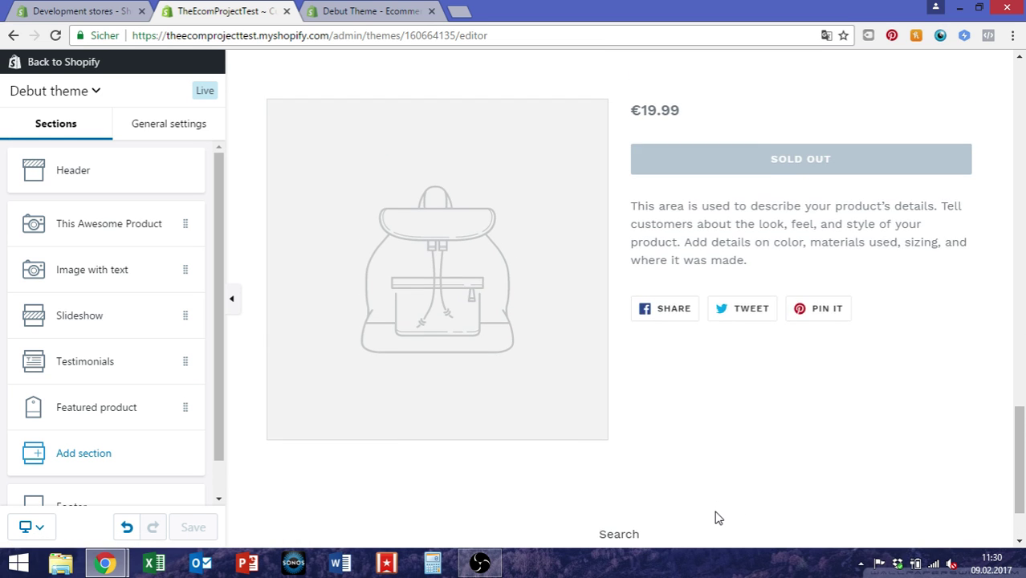
scroll(717, 517, up, 2)
scroll(717, 517, up, 3)
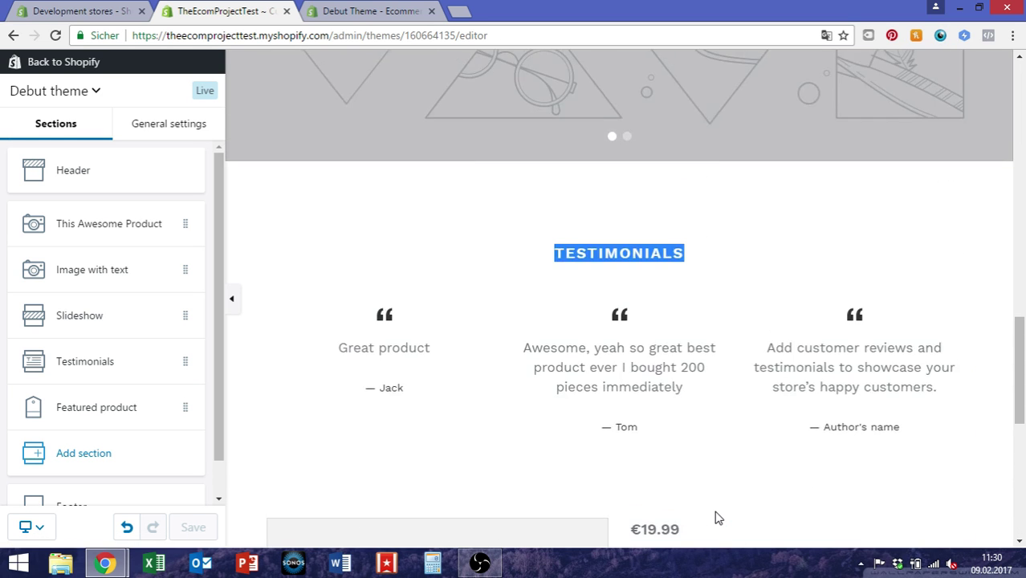
scroll(718, 516, up, 3)
scroll(717, 518, up, 3)
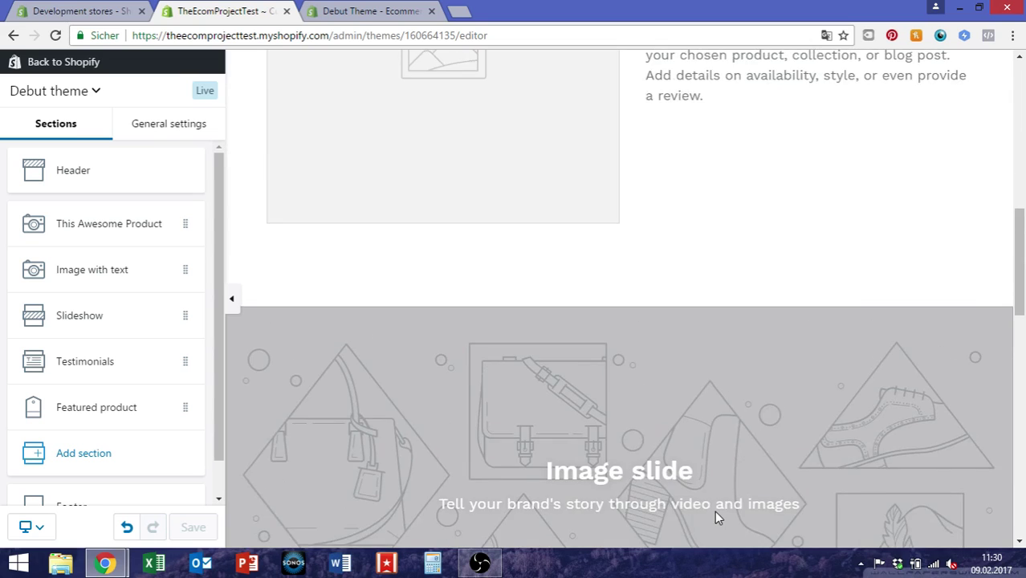
scroll(718, 518, up, 3)
scroll(717, 518, up, 2)
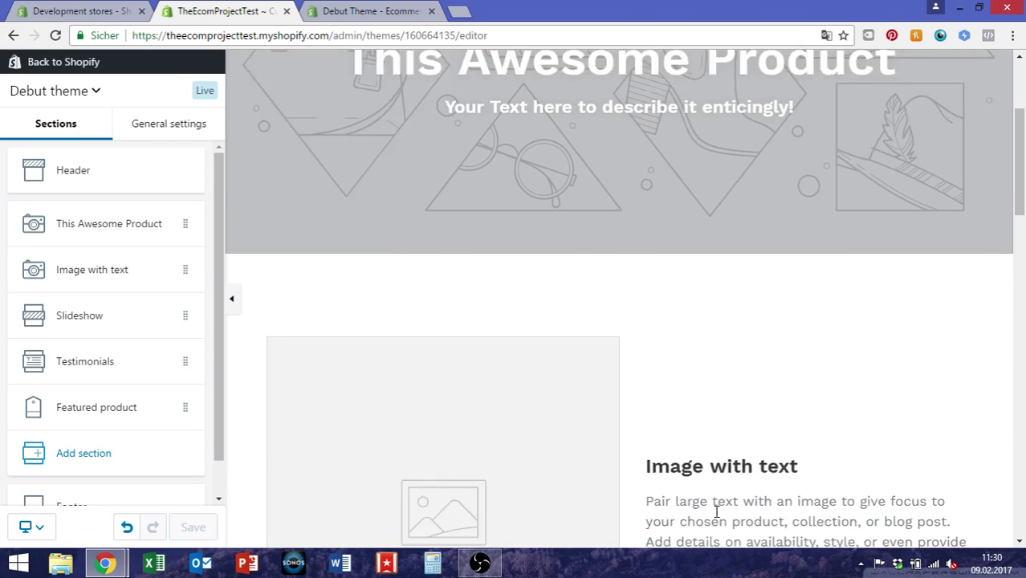
scroll(717, 518, up, 2)
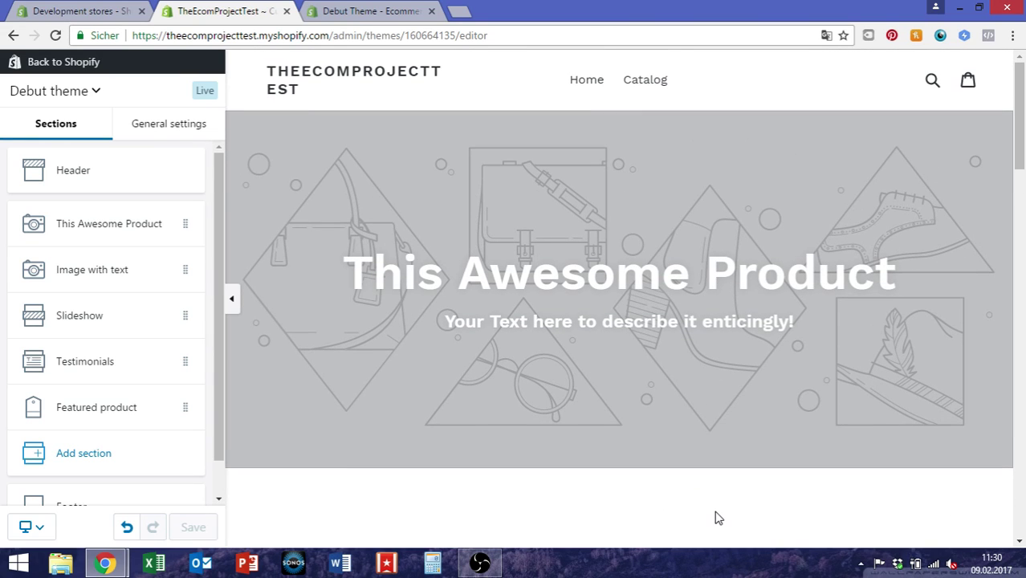
scroll(717, 518, down, 4)
scroll(717, 518, down, 5)
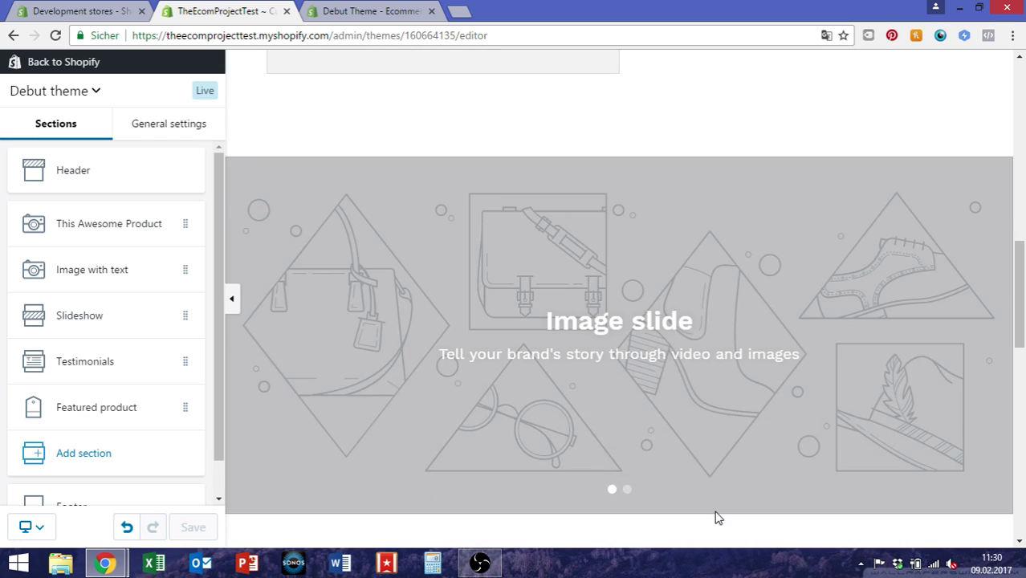
scroll(717, 518, down, 4)
scroll(717, 518, down, 3)
scroll(717, 518, down, 2)
scroll(717, 518, down, 2)
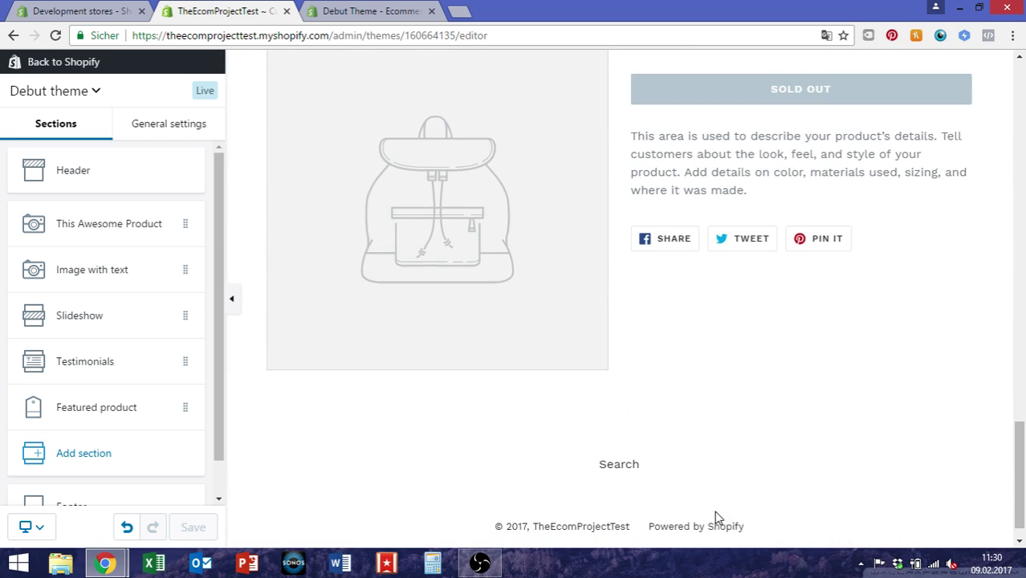
scroll(717, 518, down, 1)
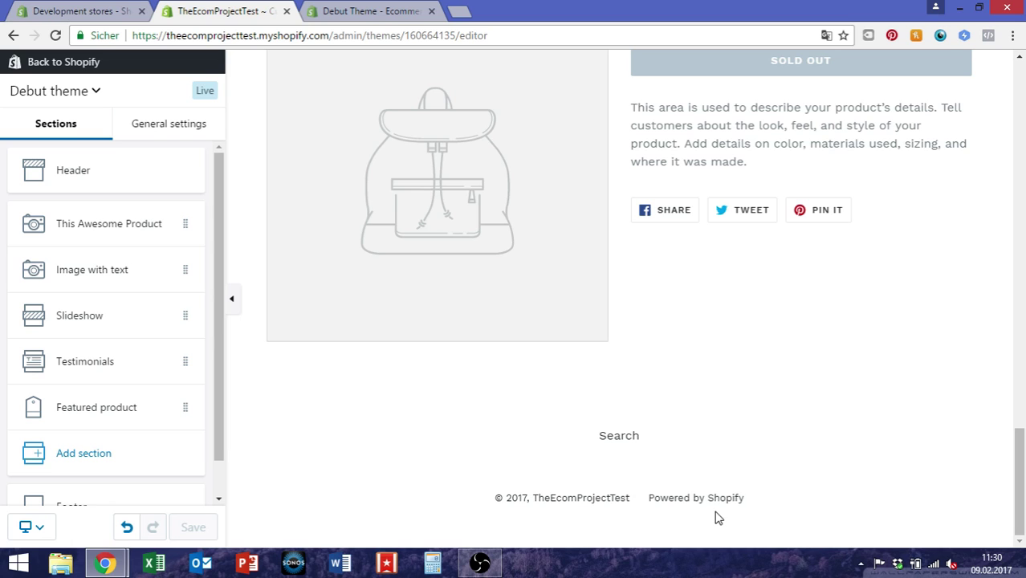
scroll(695, 352, up, 6)
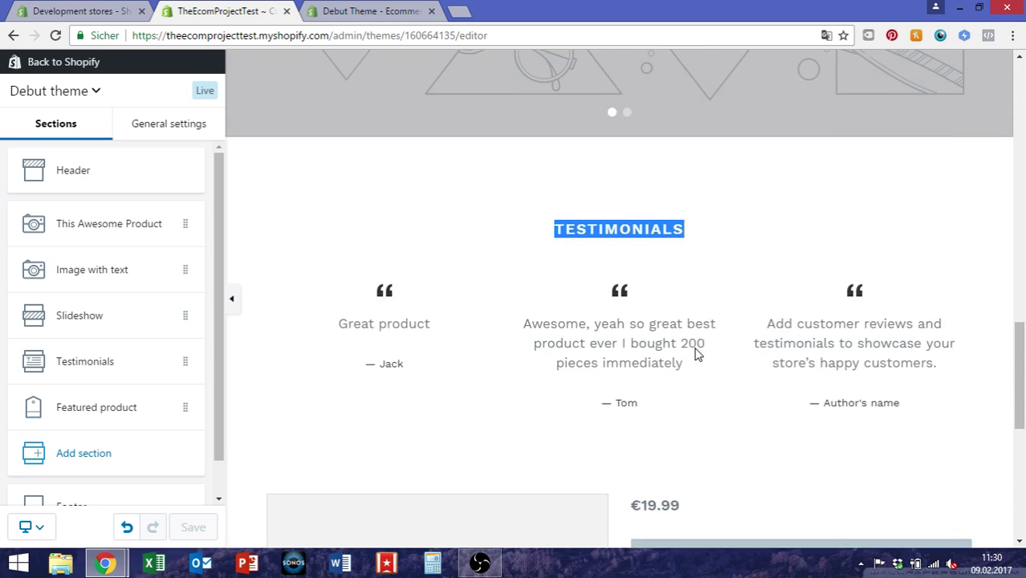
scroll(696, 354, up, 5)
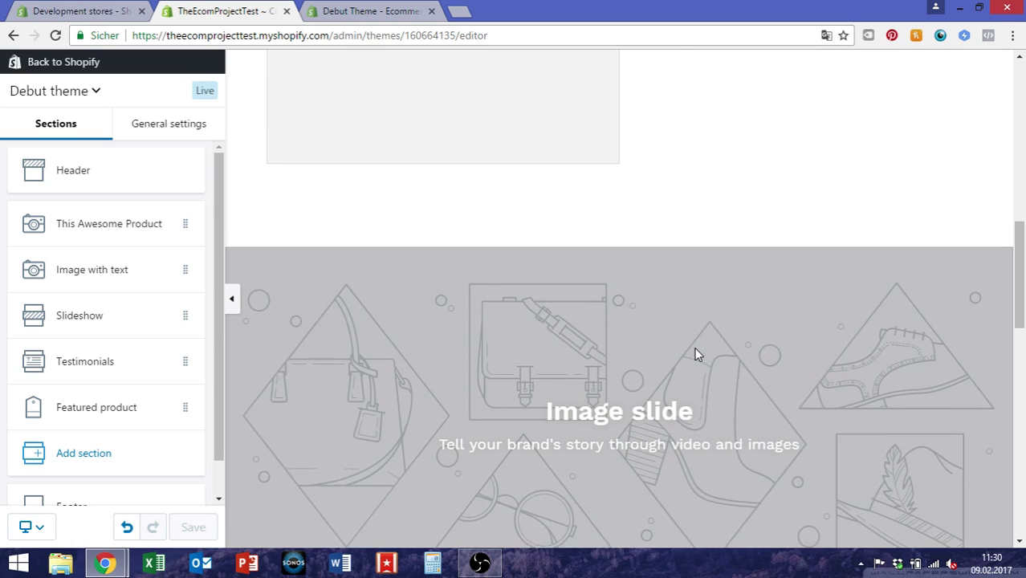
scroll(696, 354, up, 1)
scroll(696, 355, up, 3)
scroll(696, 355, up, 1)
scroll(696, 354, up, 4)
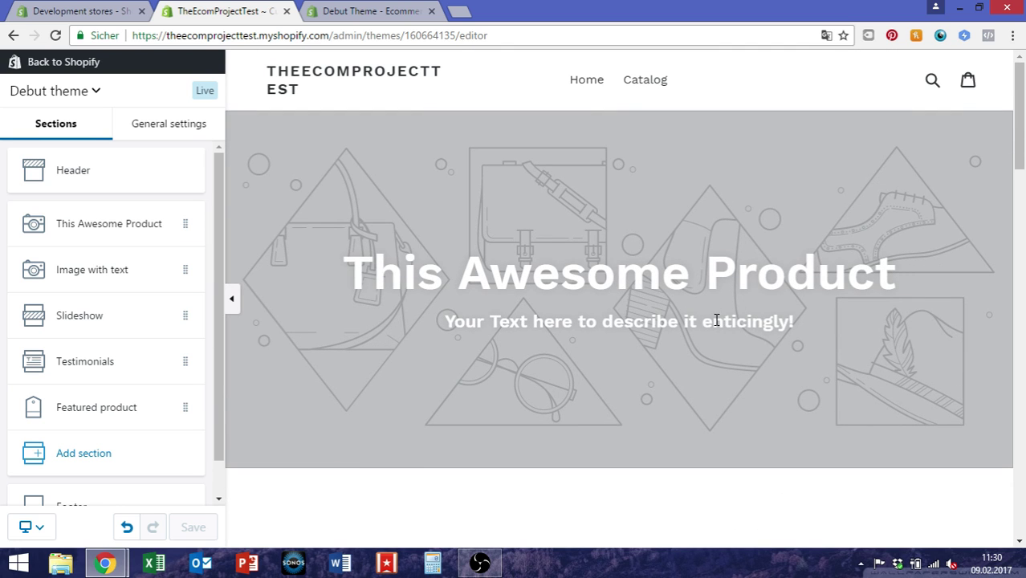
double_click(715, 320)
triple_click(617, 325)
scroll(617, 328, down, 5)
scroll(616, 329, down, 3)
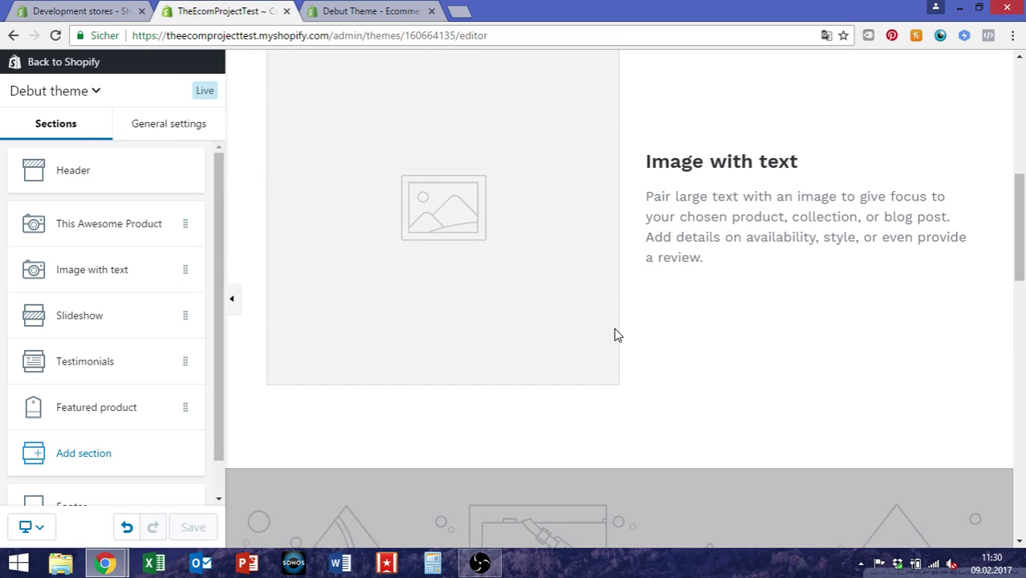
scroll(616, 334, down, 3)
scroll(614, 334, down, 2)
scroll(614, 334, down, 3)
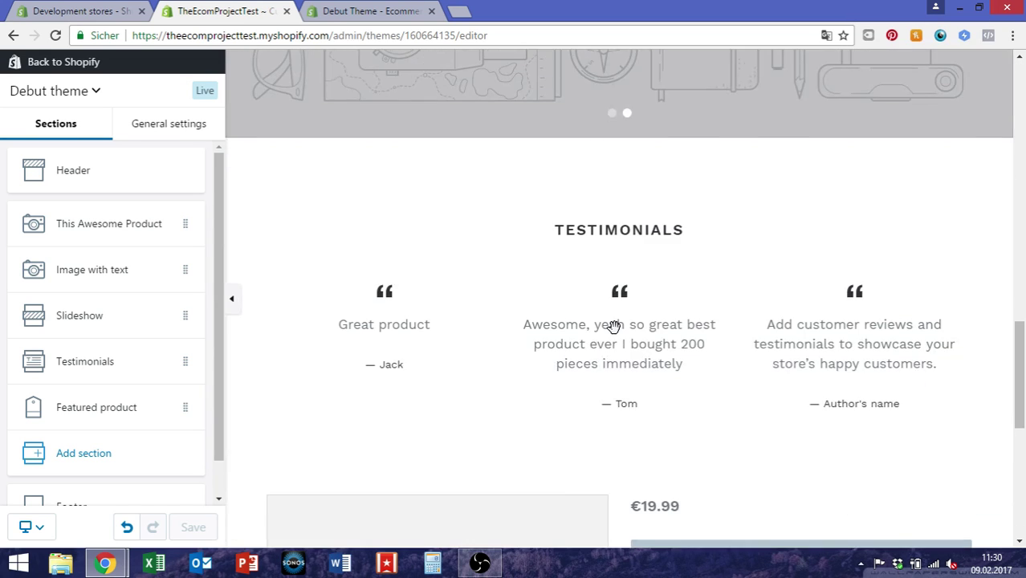
scroll(615, 334, down, 2)
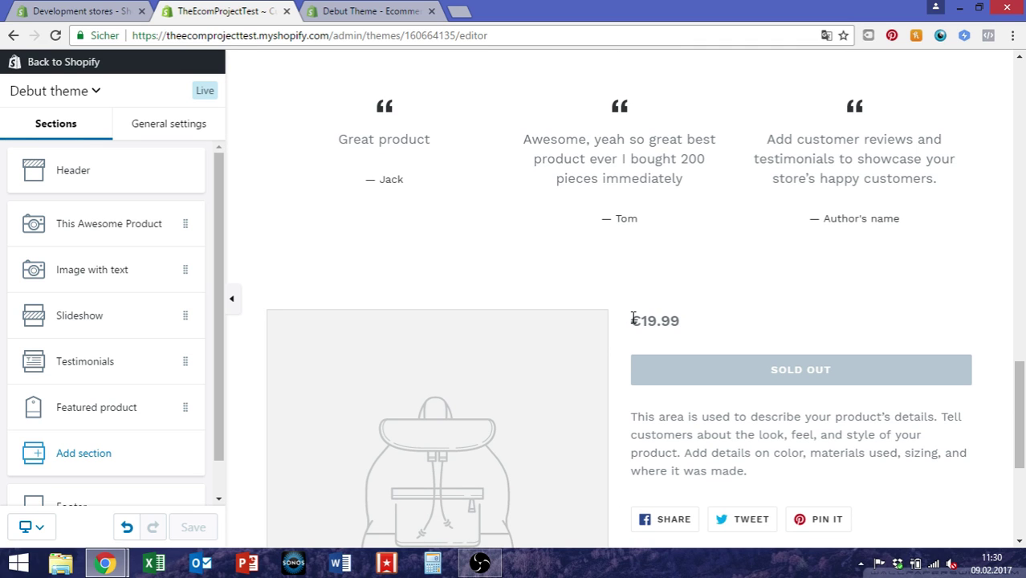
drag(632, 319, 701, 320)
scroll(701, 328, down, 3)
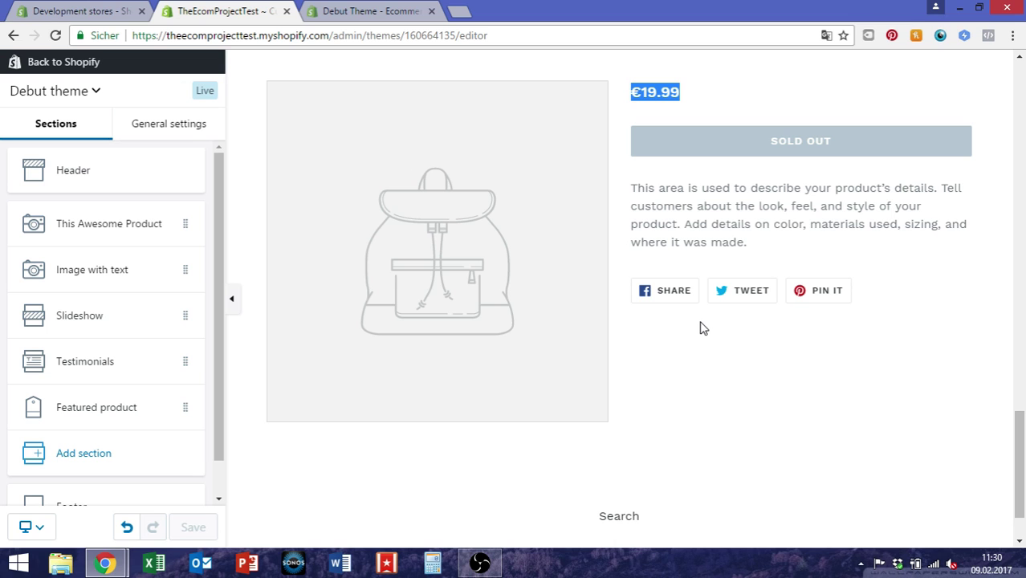
scroll(701, 327, up, 4)
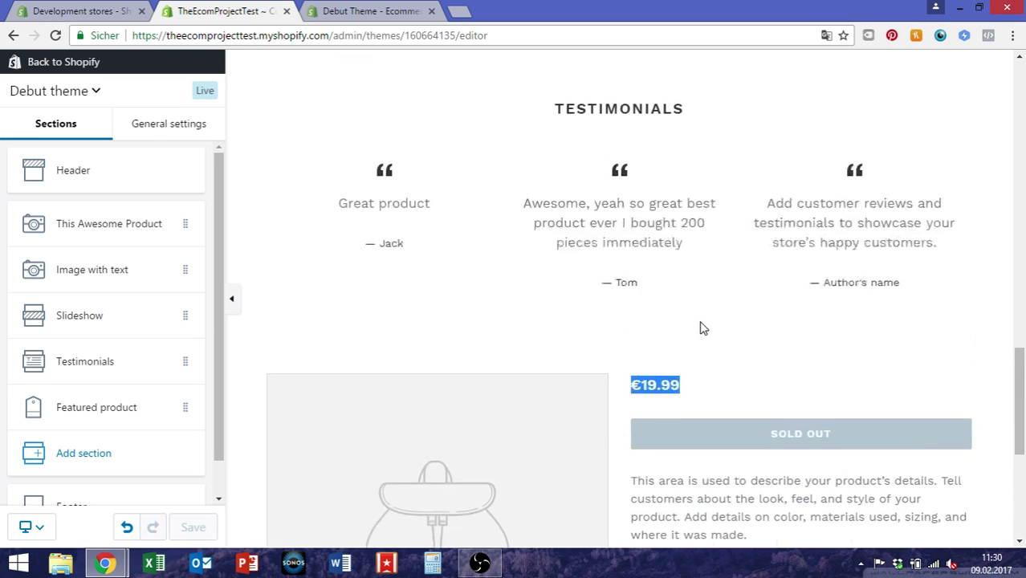
scroll(701, 328, up, 4)
scroll(701, 328, up, 4)
scroll(701, 328, up, 4)
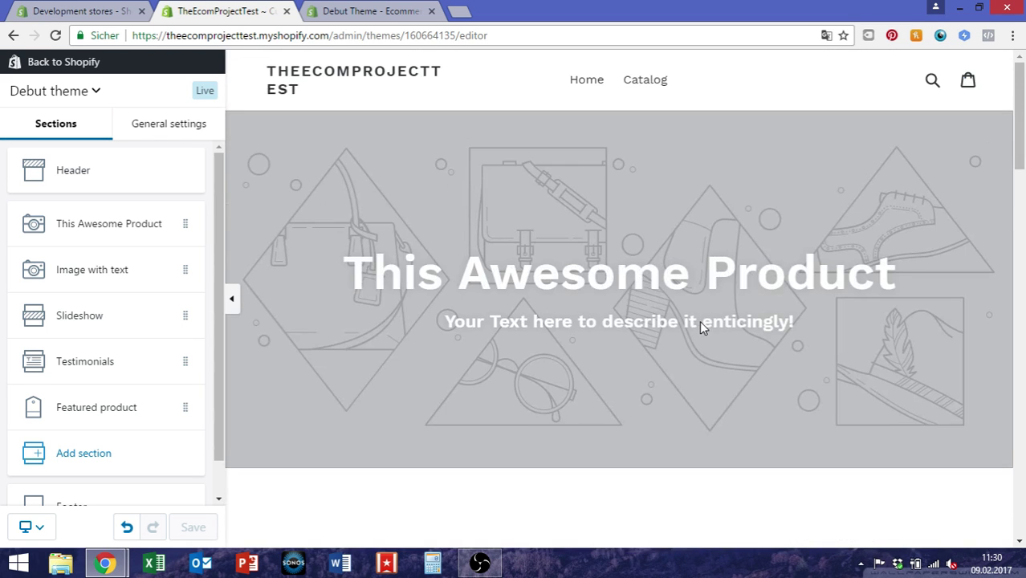
scroll(701, 327, down, 2)
scroll(701, 328, down, 4)
scroll(701, 327, down, 3)
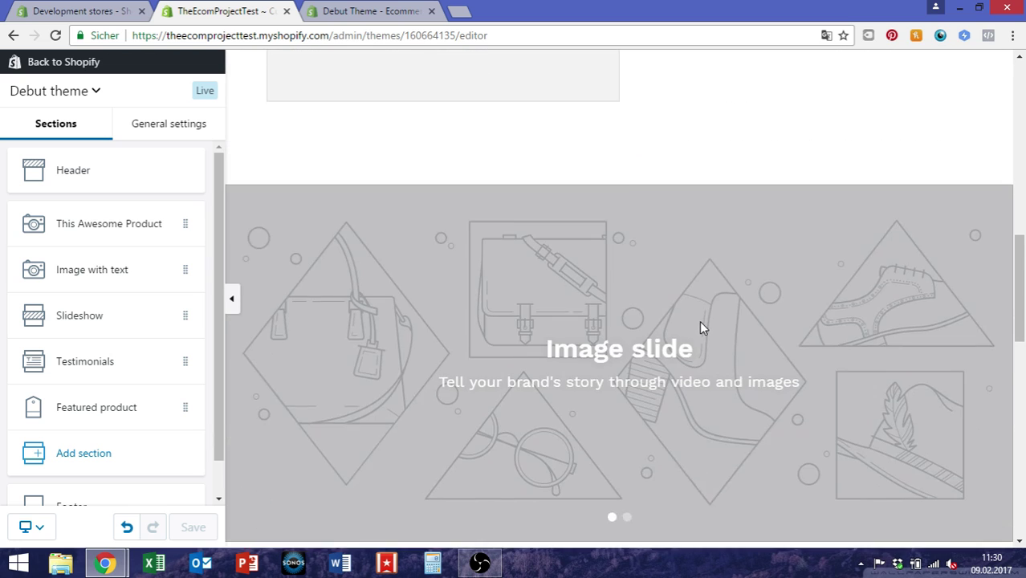
scroll(700, 321, up, 10)
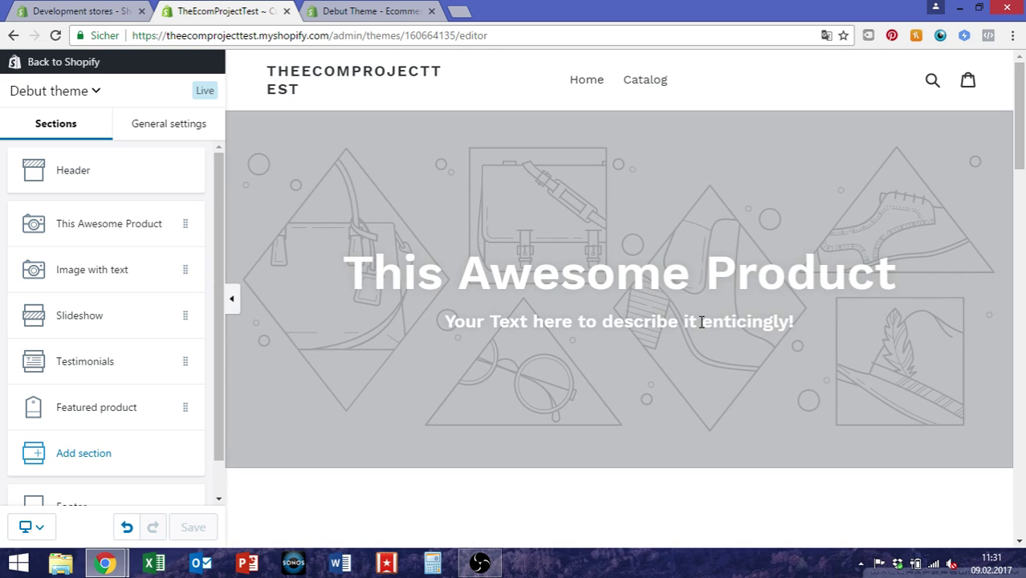